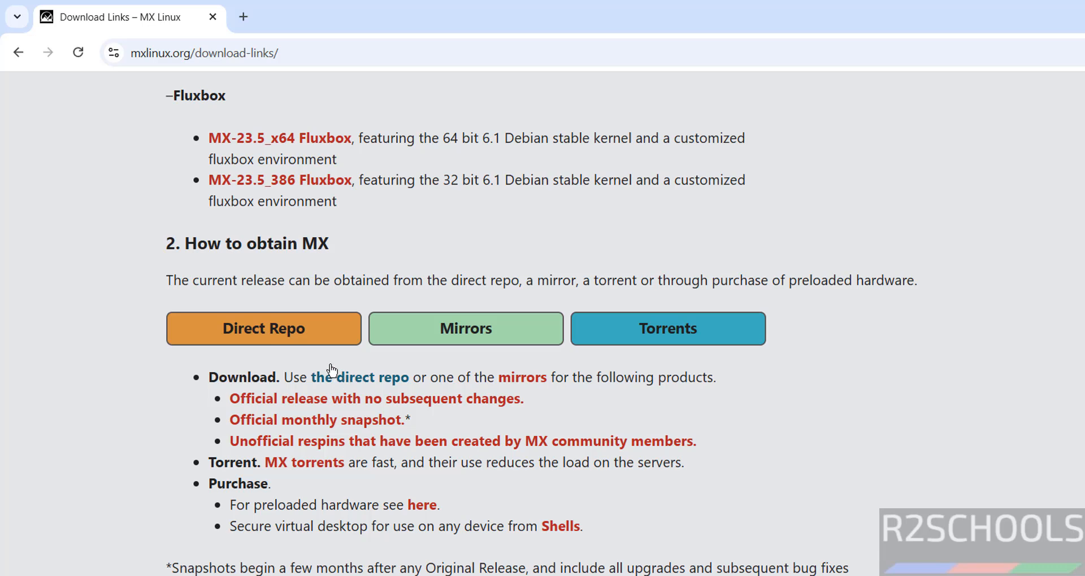
Download the latest MX-23.5_x64 ISO from SourceForge's Direct Repo and show the browser's download history
left_click(285, 334)
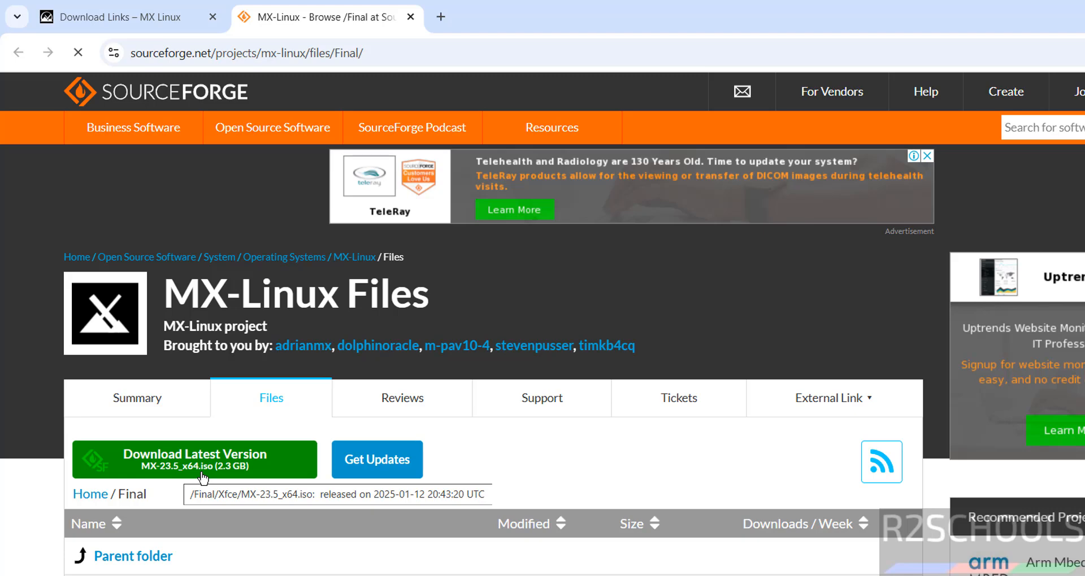
scroll(203, 477, "down", 3)
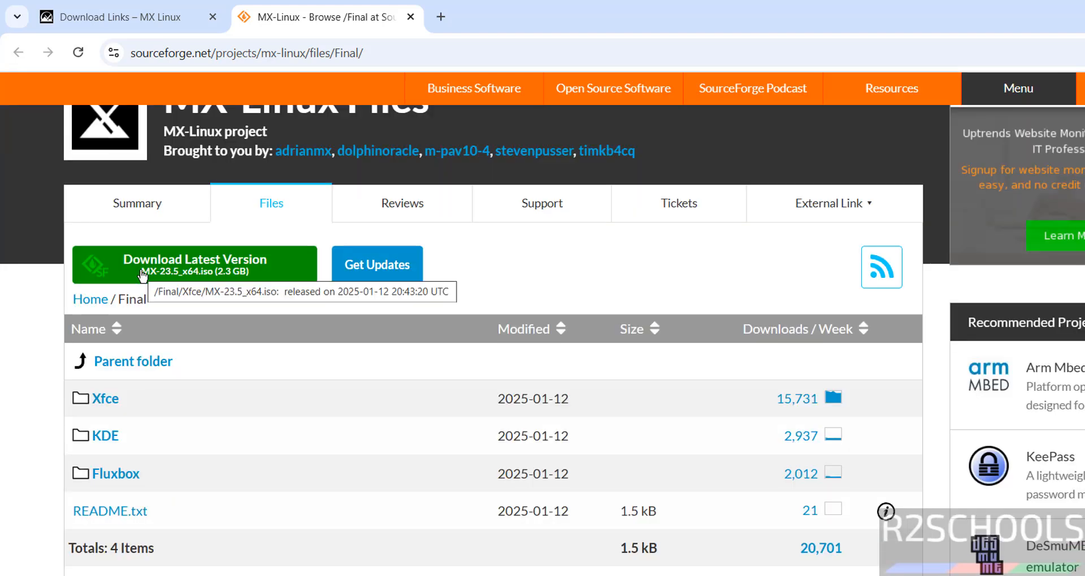
left_click(142, 276)
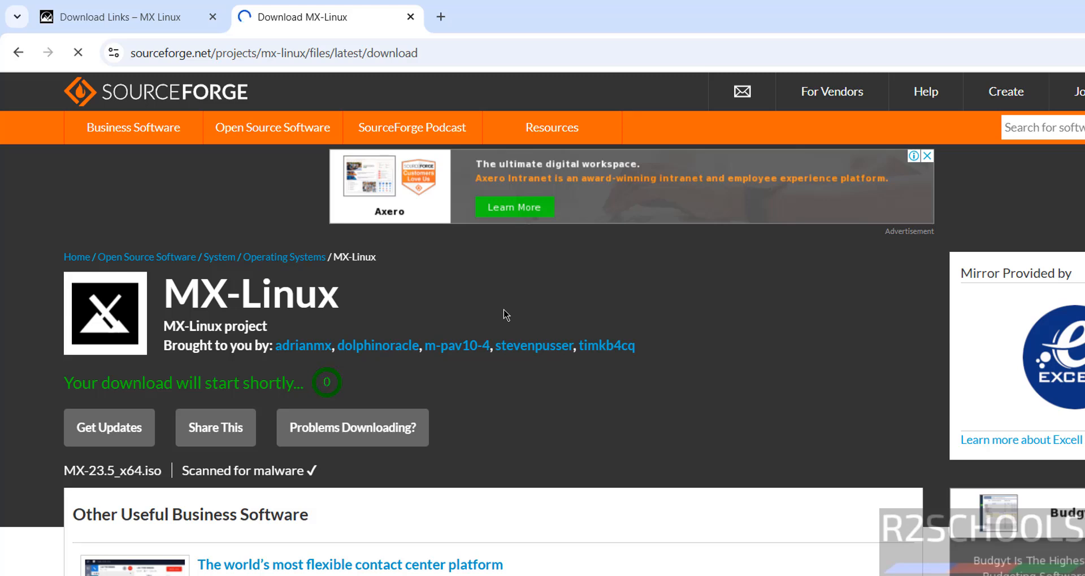
key("ctrl+j")
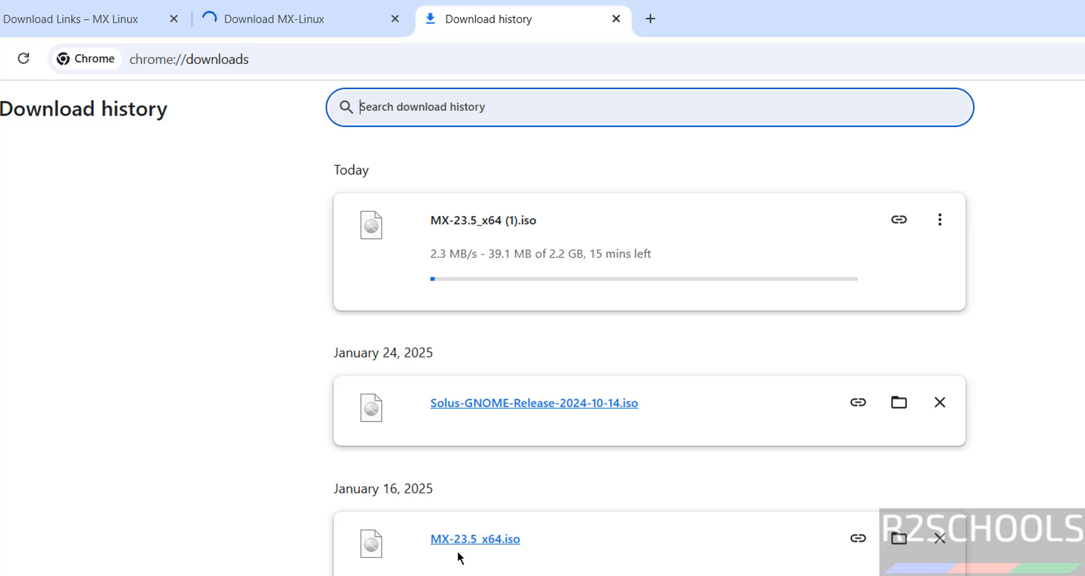
Cancel the duplicate MX-23.5_x64 (1).iso download and remove it from the download list
left_click(937, 220)
left_click(888, 255)
left_click(939, 221)
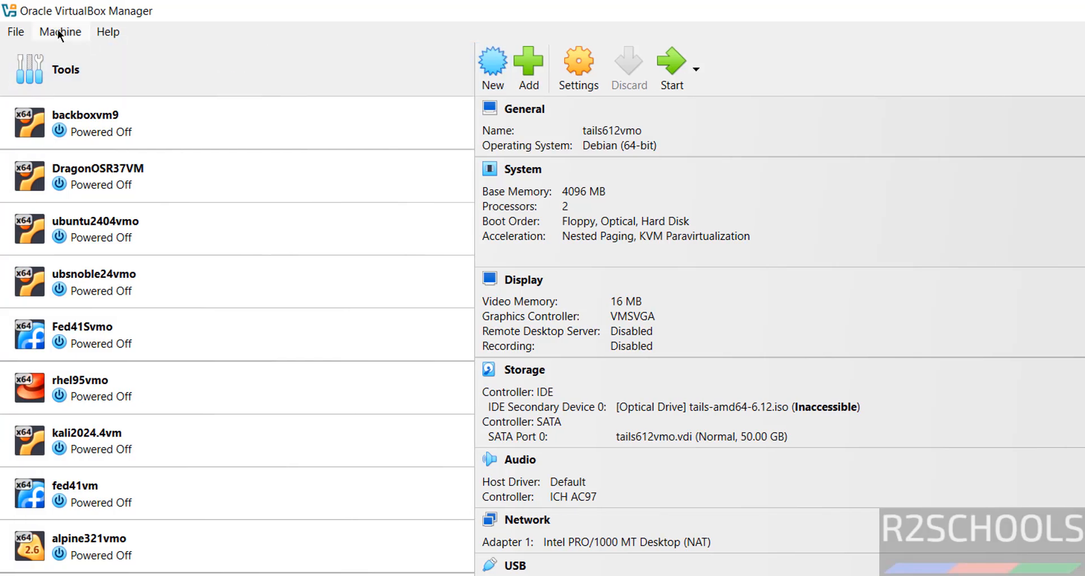
Start a new virtual machine named mxlinux235vmo
left_click(59, 33)
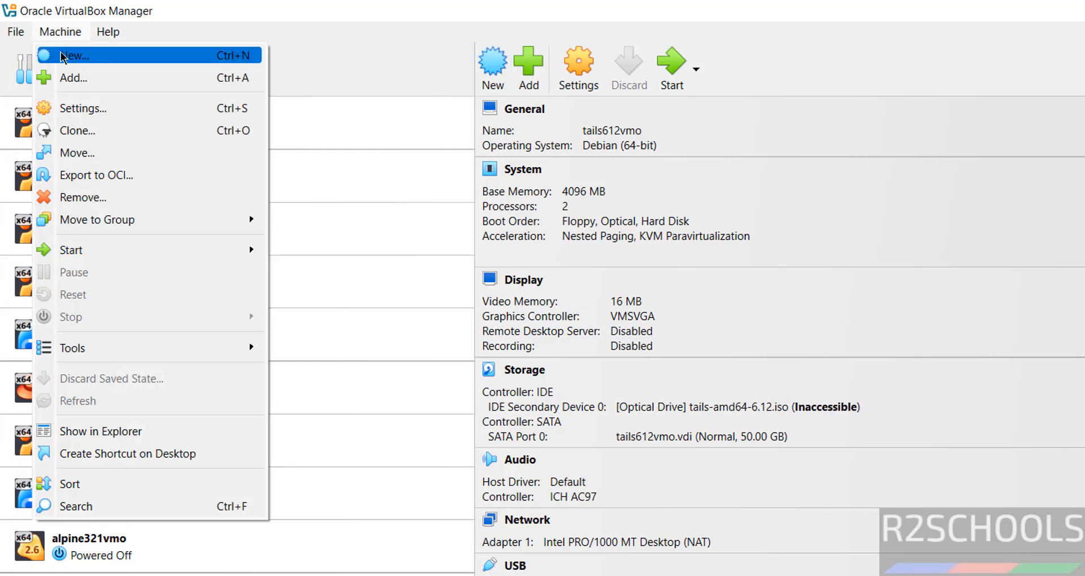
left_click(63, 56)
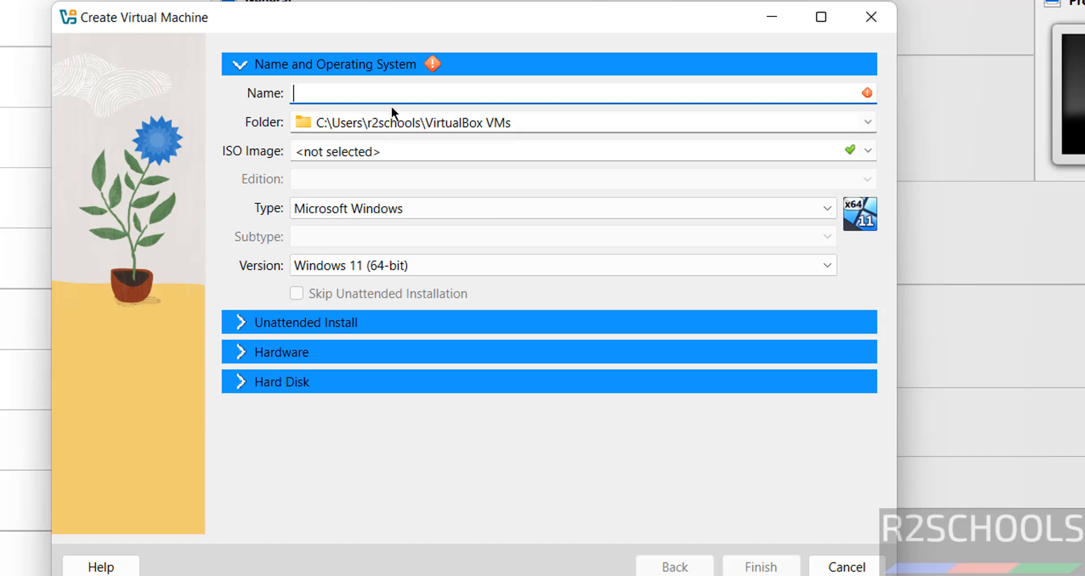
type("mxl")
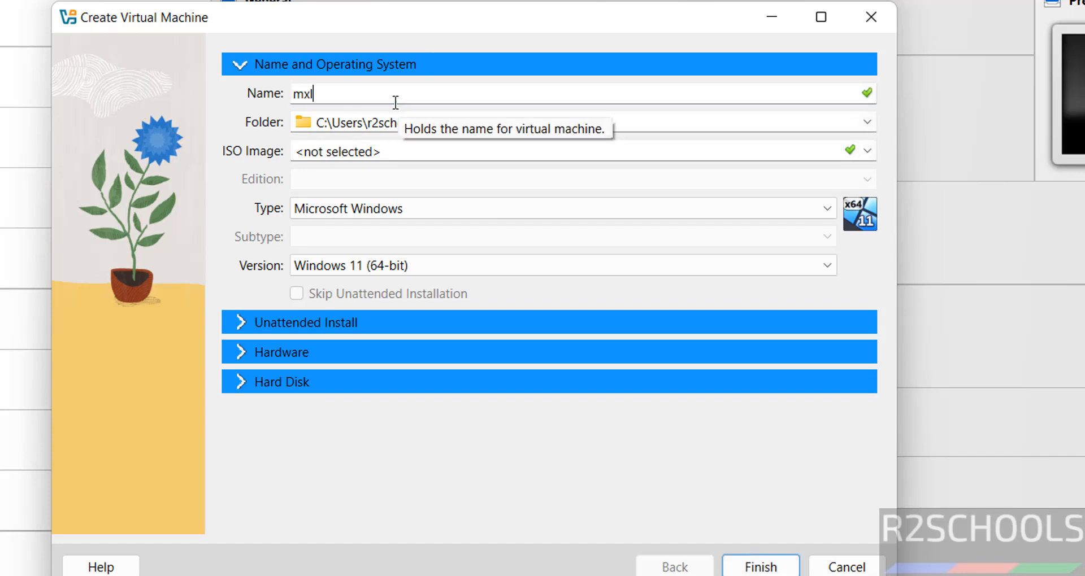
type("inux2")
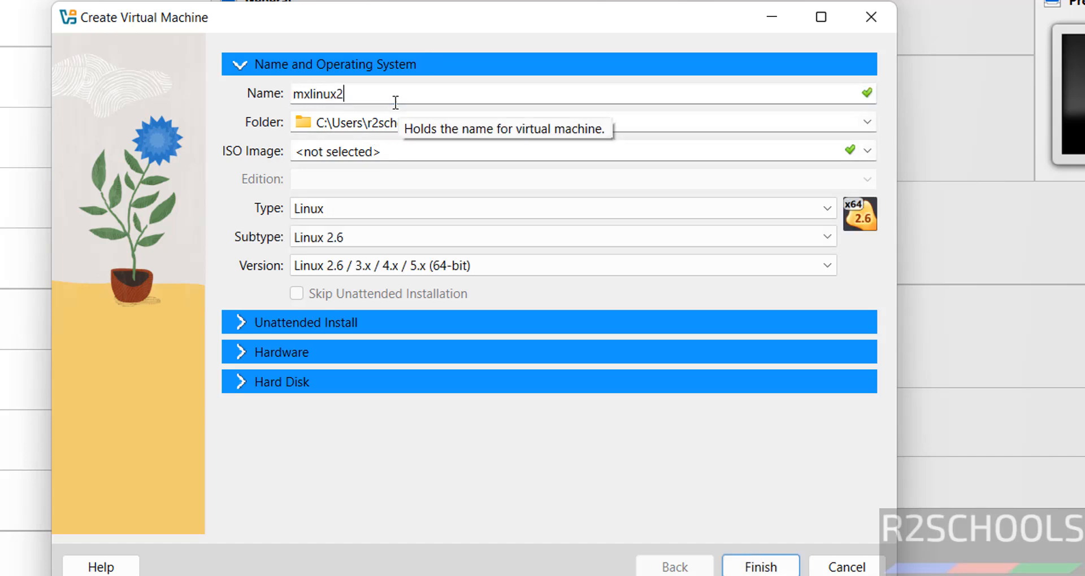
type("35vmo")
key("ctrl+a")
key("ctrl+c")
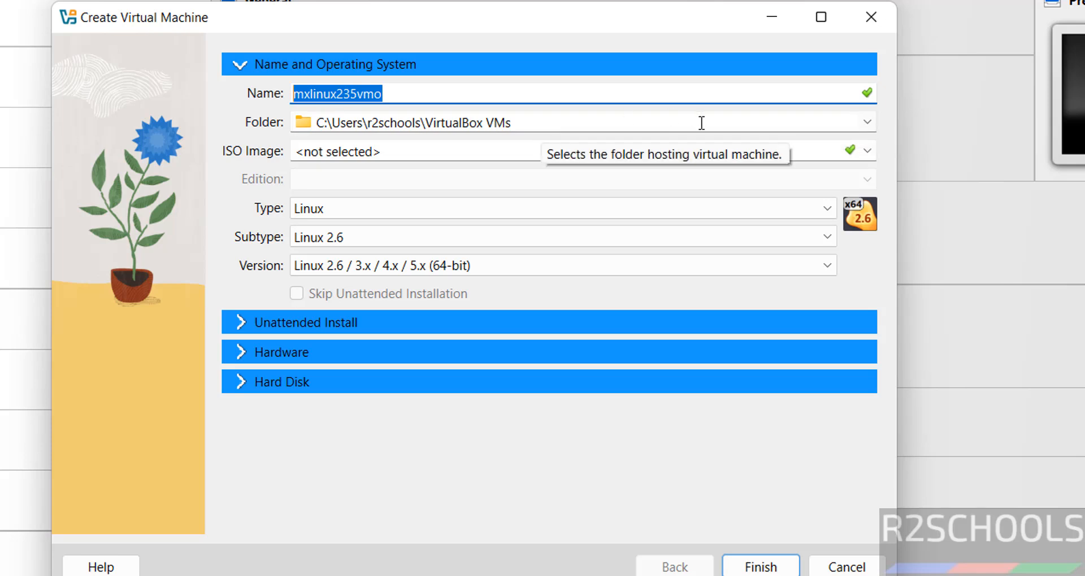
Store the machine in a newly created folder E:\VMS\mxlinux235vmo
left_click(863, 122)
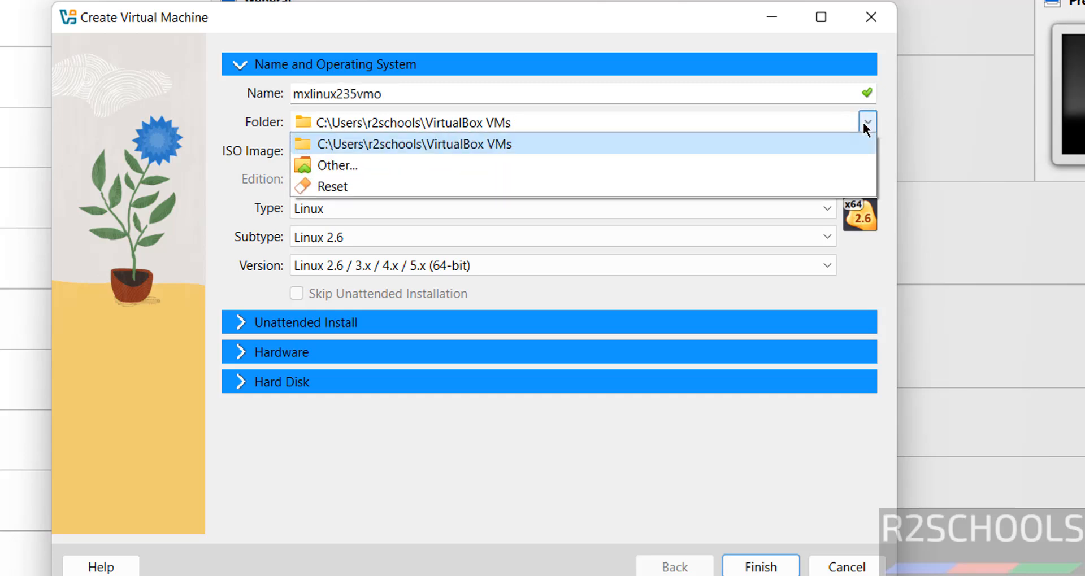
left_click(541, 161)
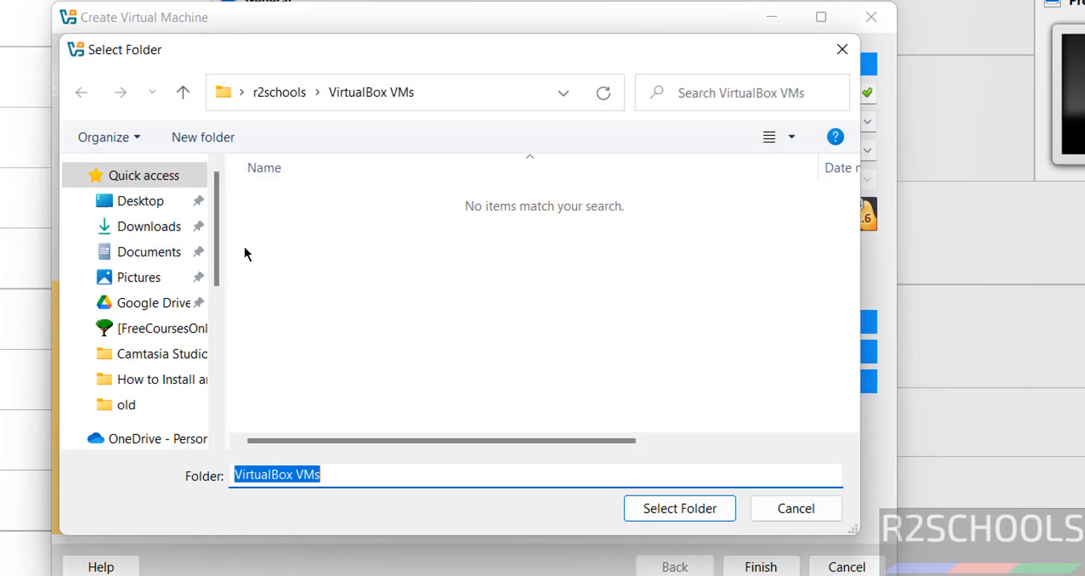
left_click(215, 365)
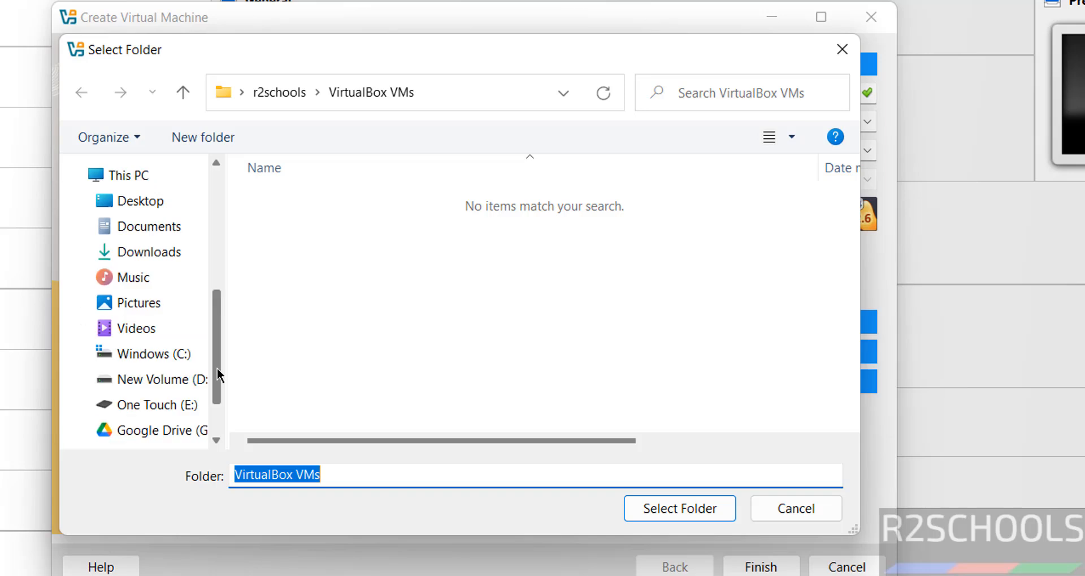
left_click(170, 405)
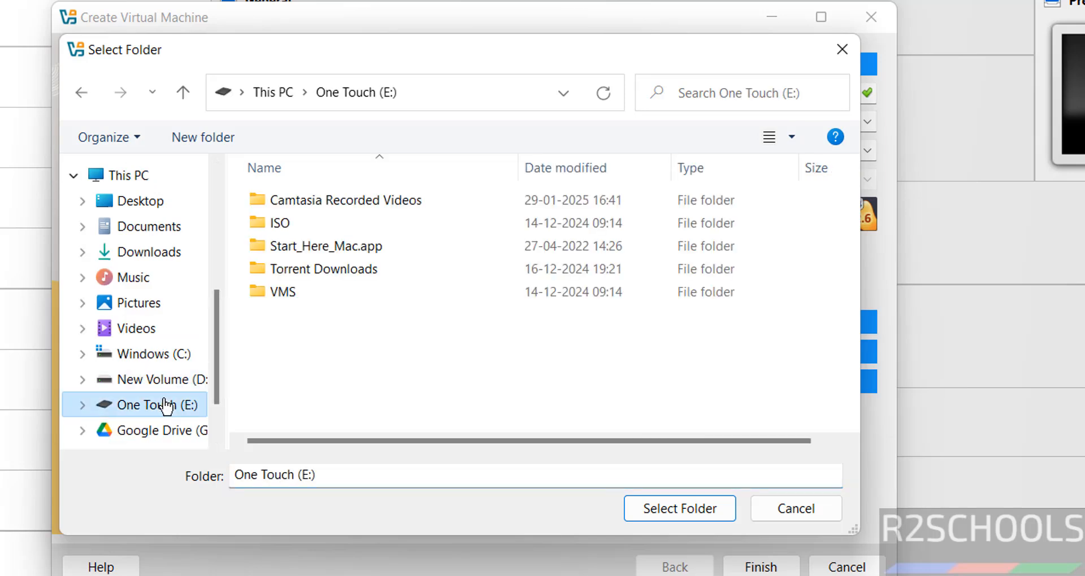
double_click(293, 290)
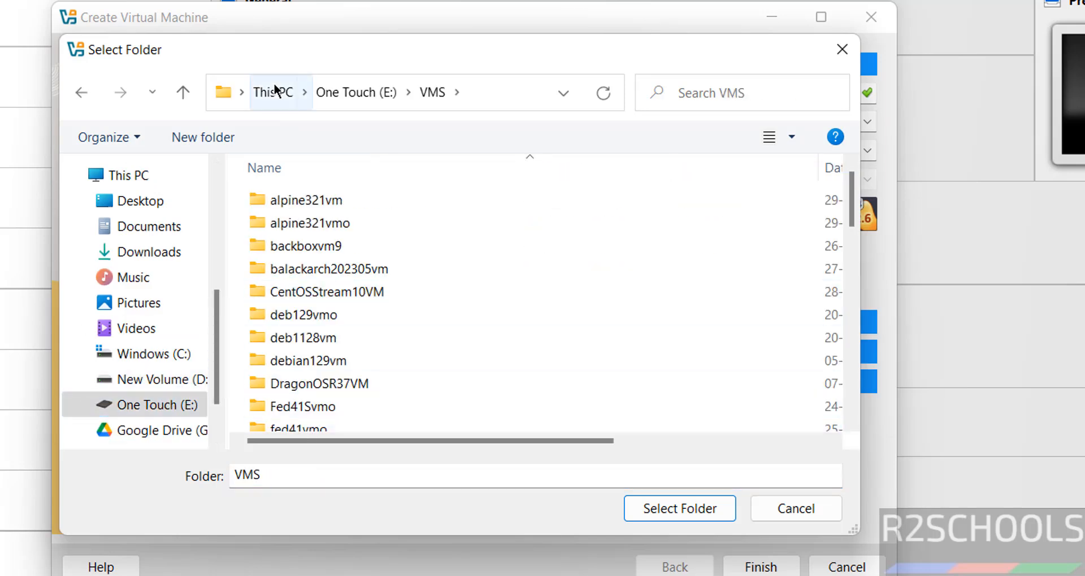
left_click(203, 138)
key("ctrl+v")
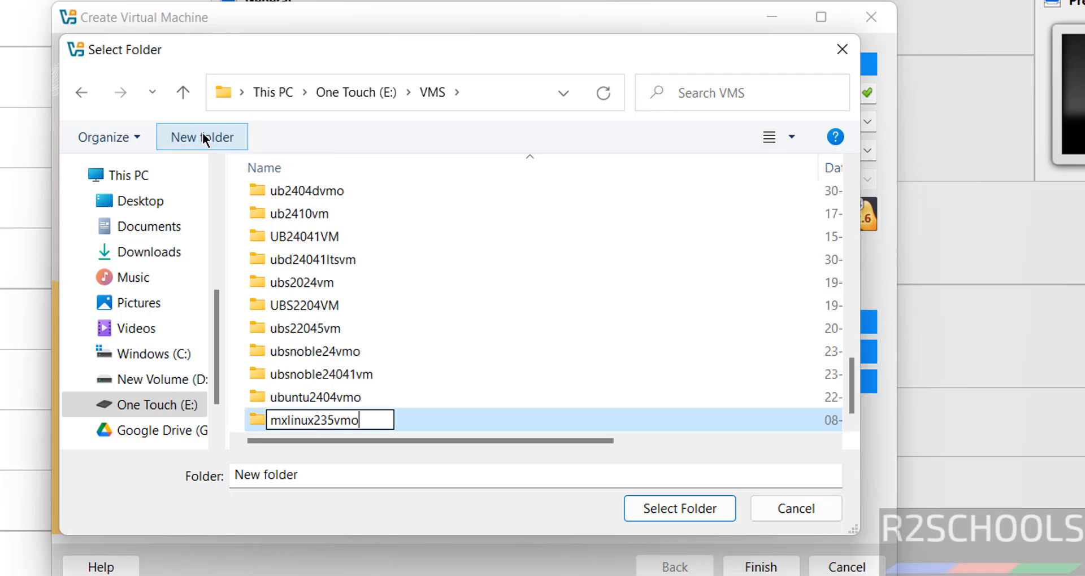
key("Return")
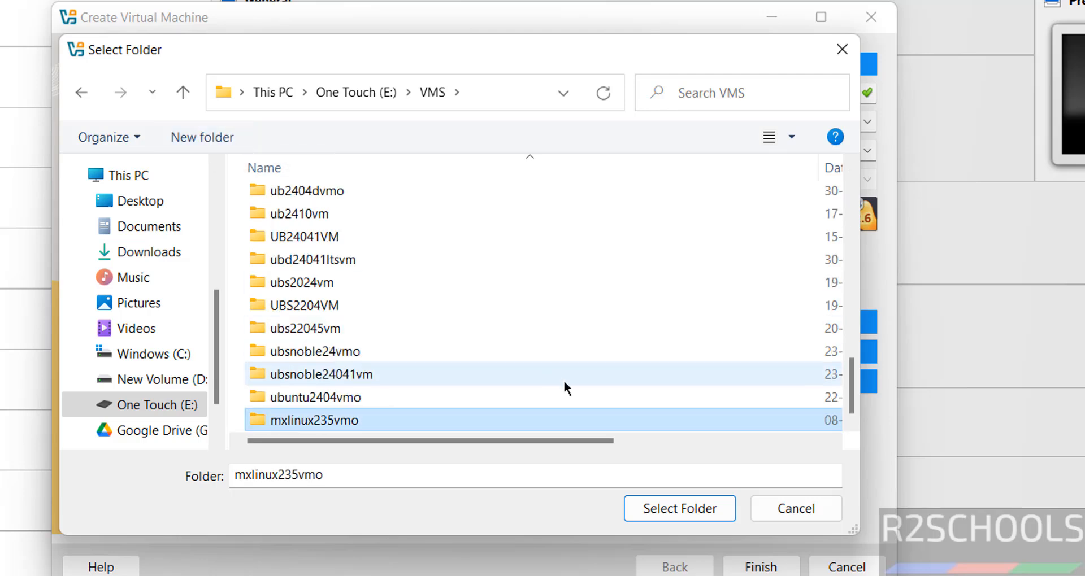
left_click(663, 505)
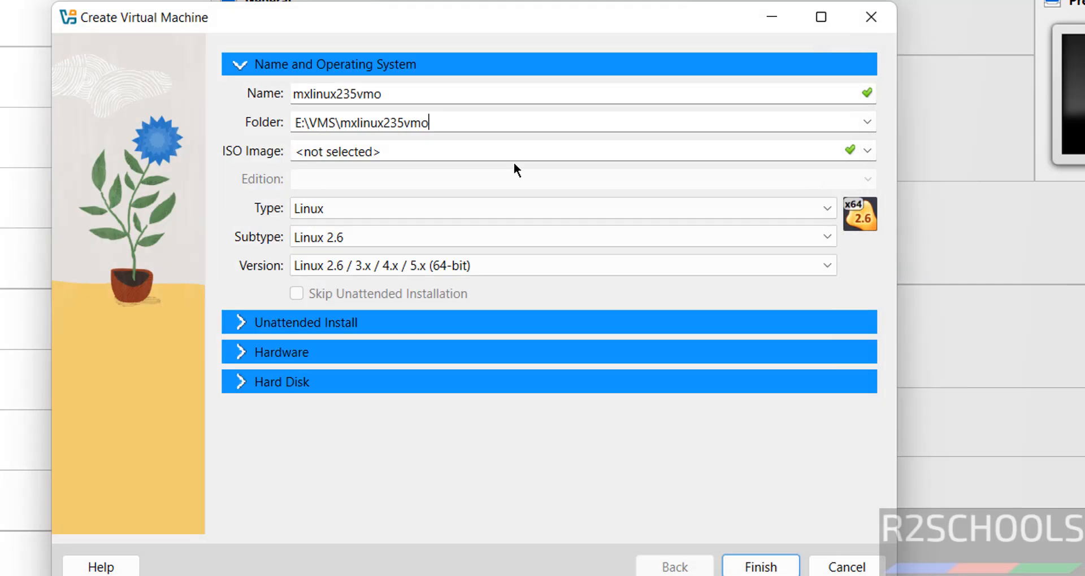
Use MX-23.5_x64.iso from Downloads as the machine's installation image
left_click(868, 152)
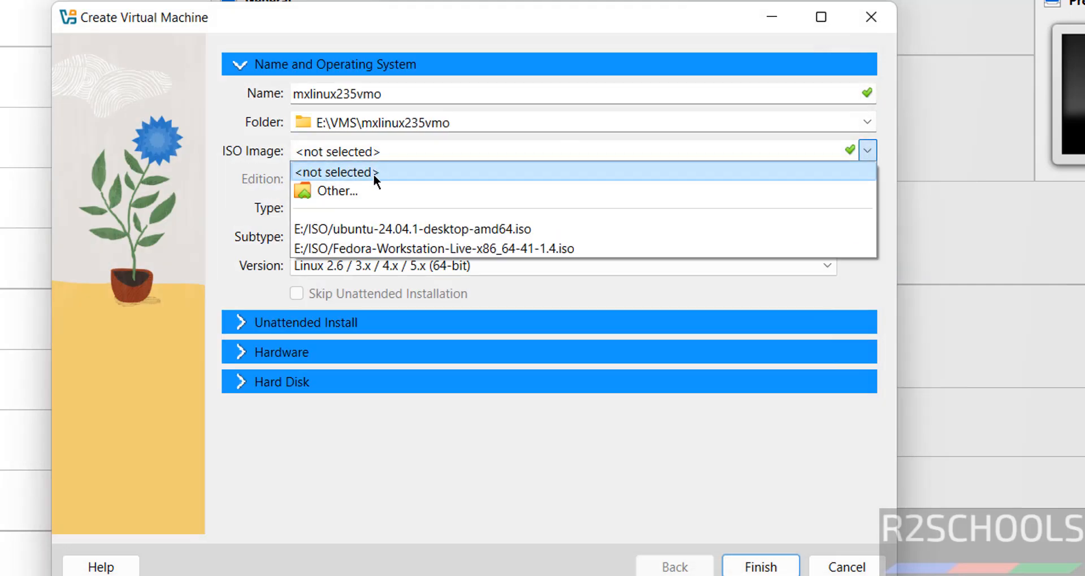
left_click(345, 190)
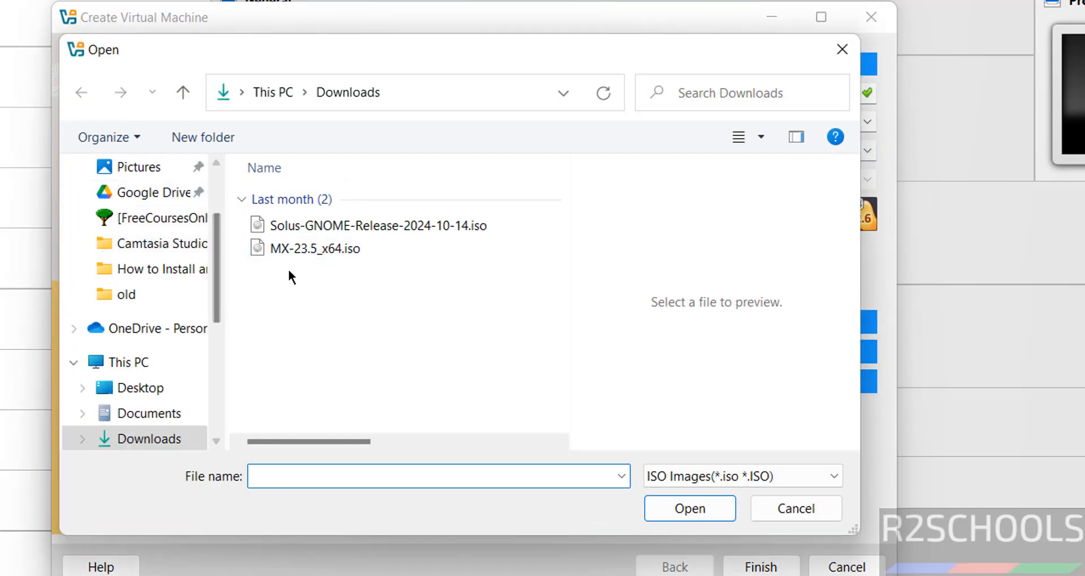
left_click(311, 250)
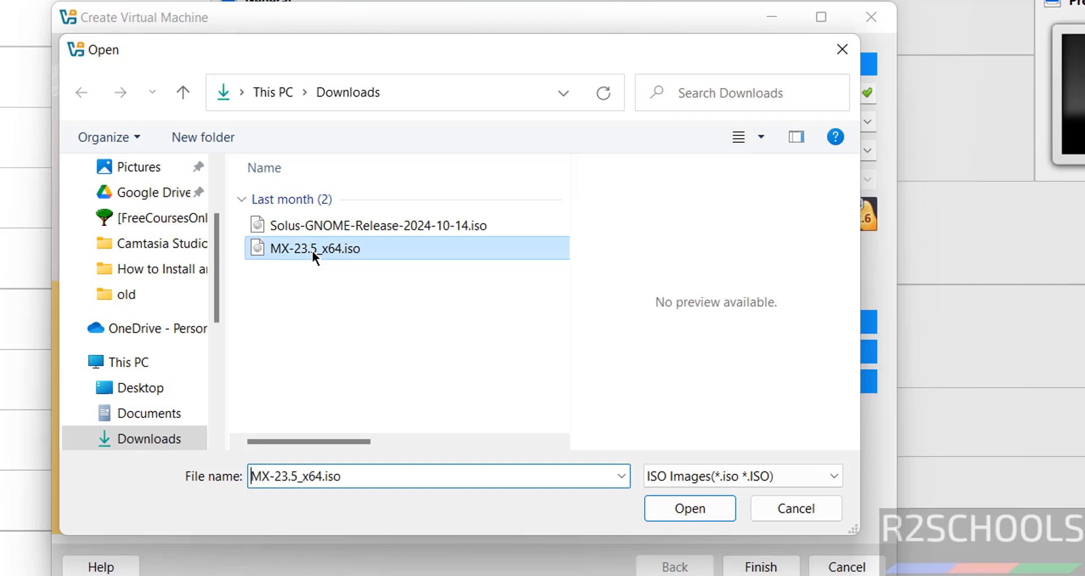
left_click(687, 511)
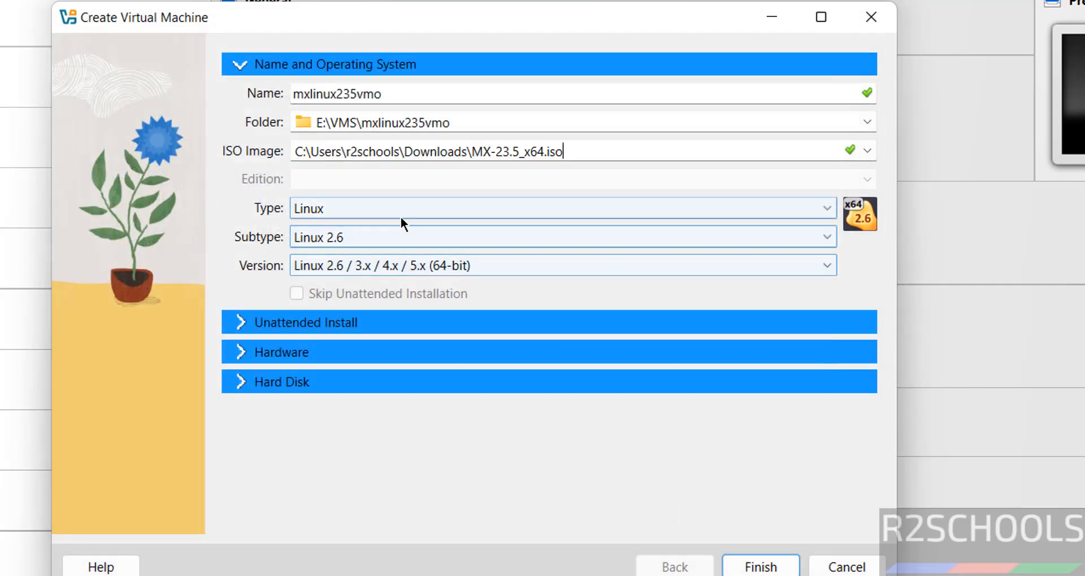
Set the operating system to type Linux, subtype Debian (64-bit)
left_click(381, 212)
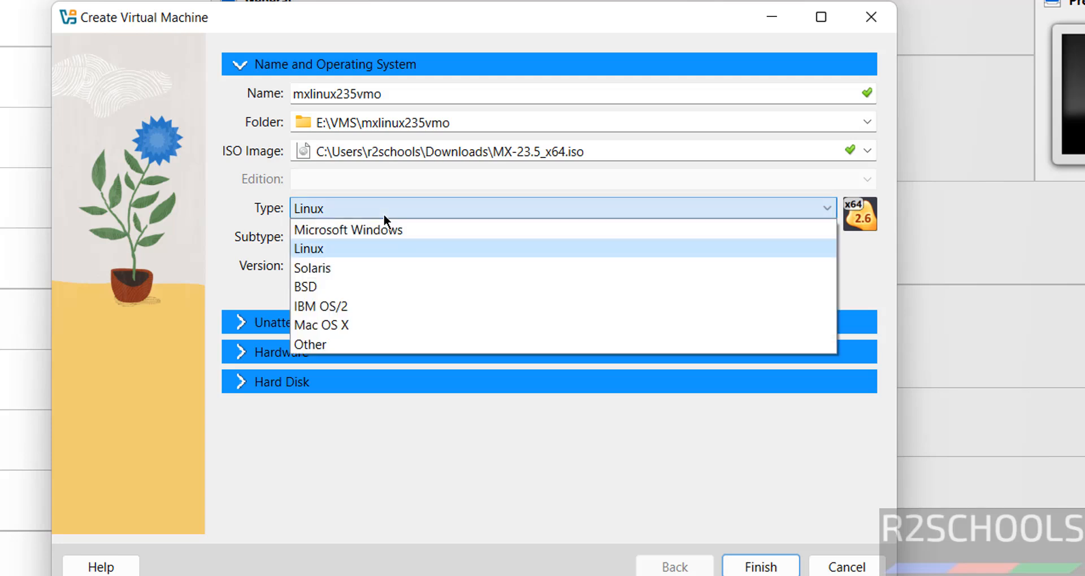
left_click(344, 249)
left_click(362, 240)
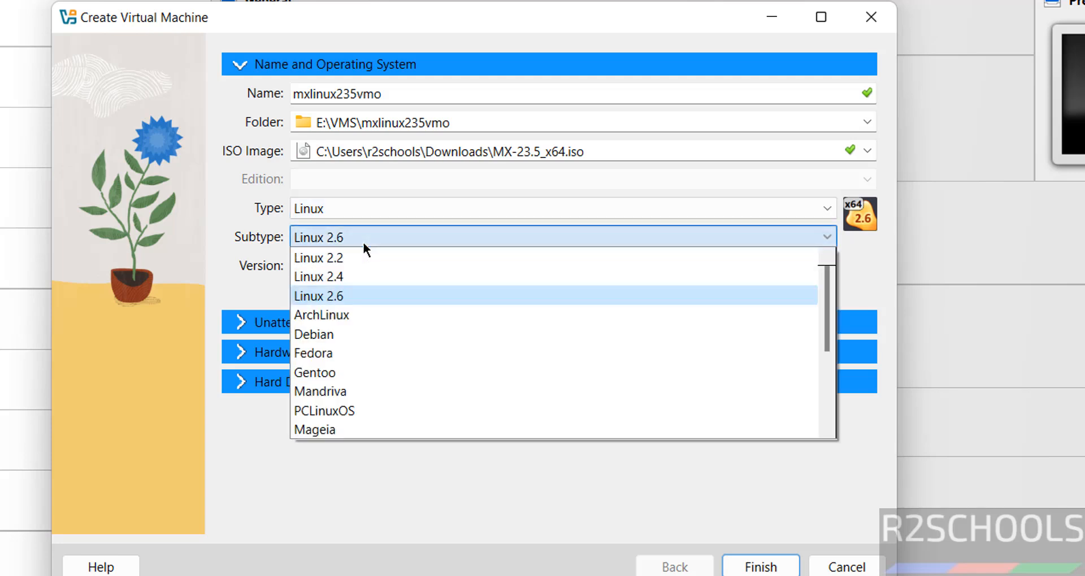
left_click(327, 334)
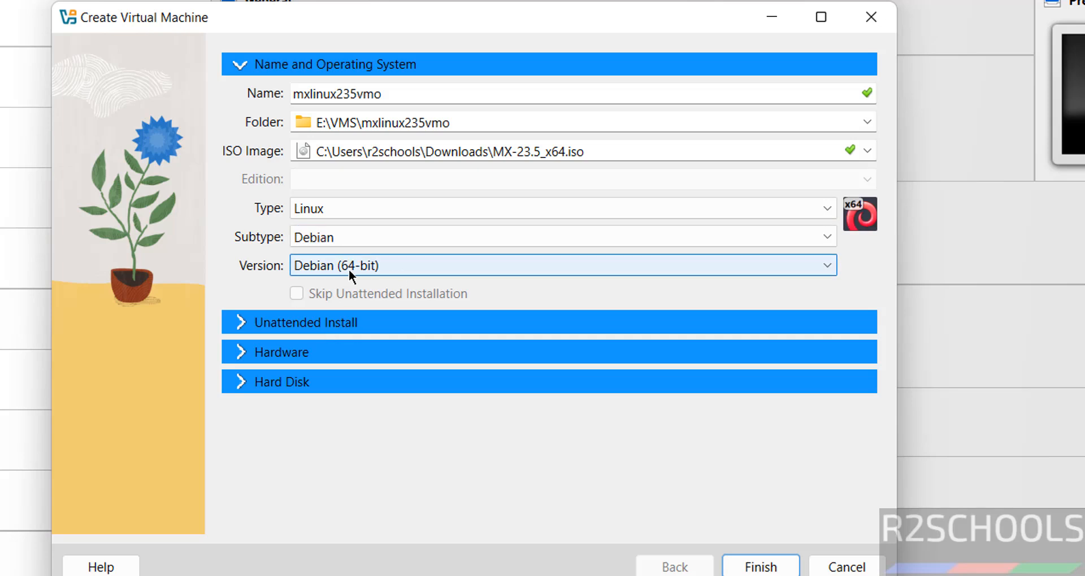
left_click(242, 348)
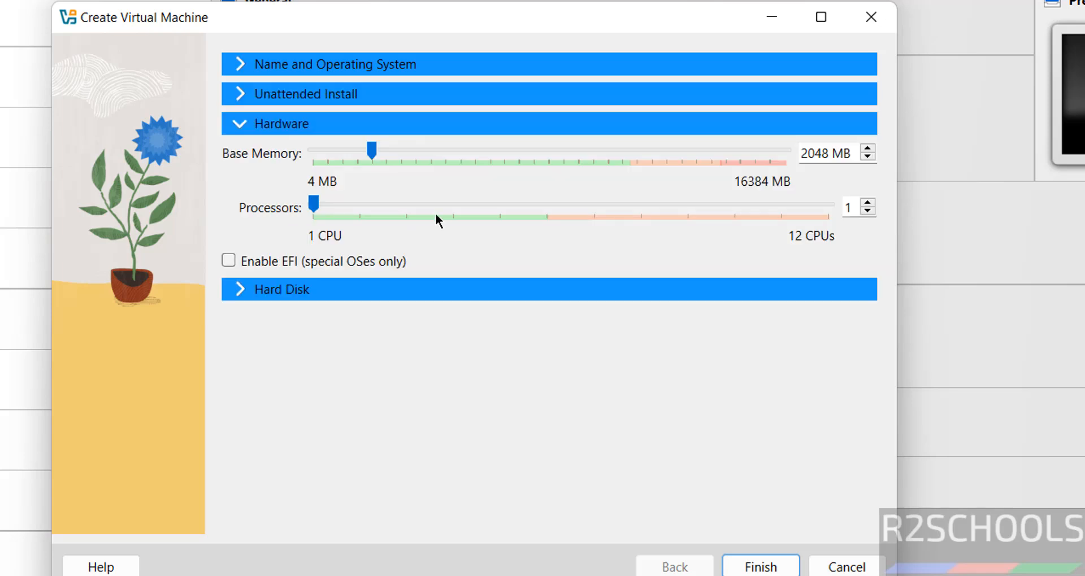
Give the machine 4096 MB base memory and 2 processors
double_click(807, 144)
type("4096")
key("Tab")
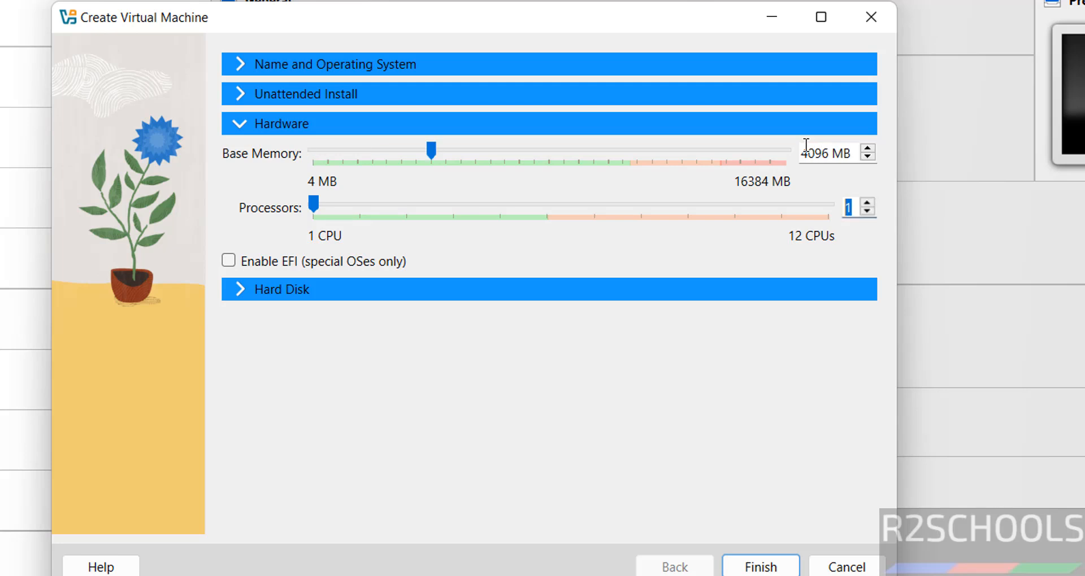
type("2")
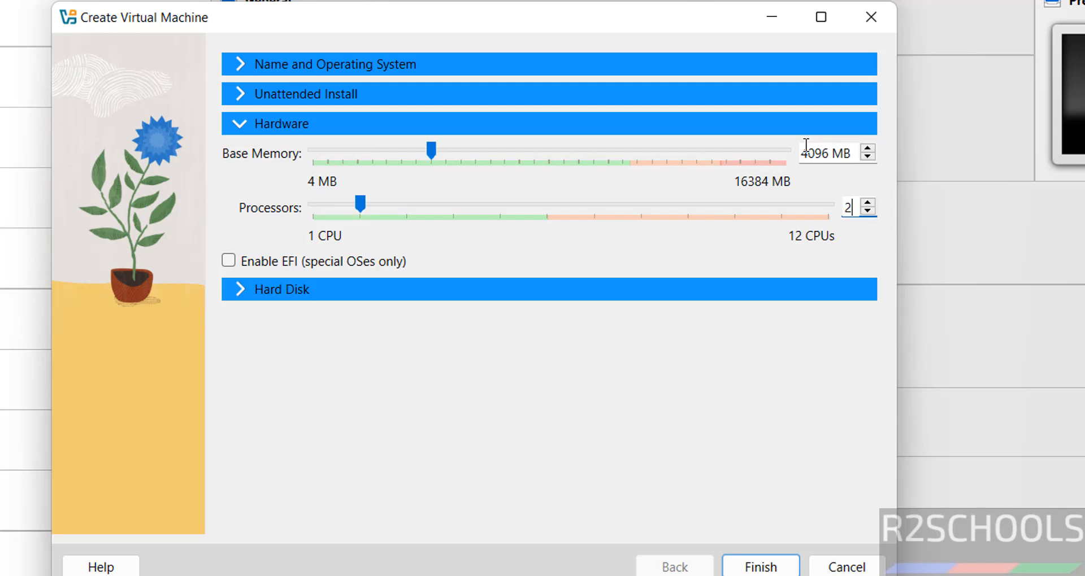
Set the virtual hard disk to 50 GB and finish creating the machine
left_click(517, 289)
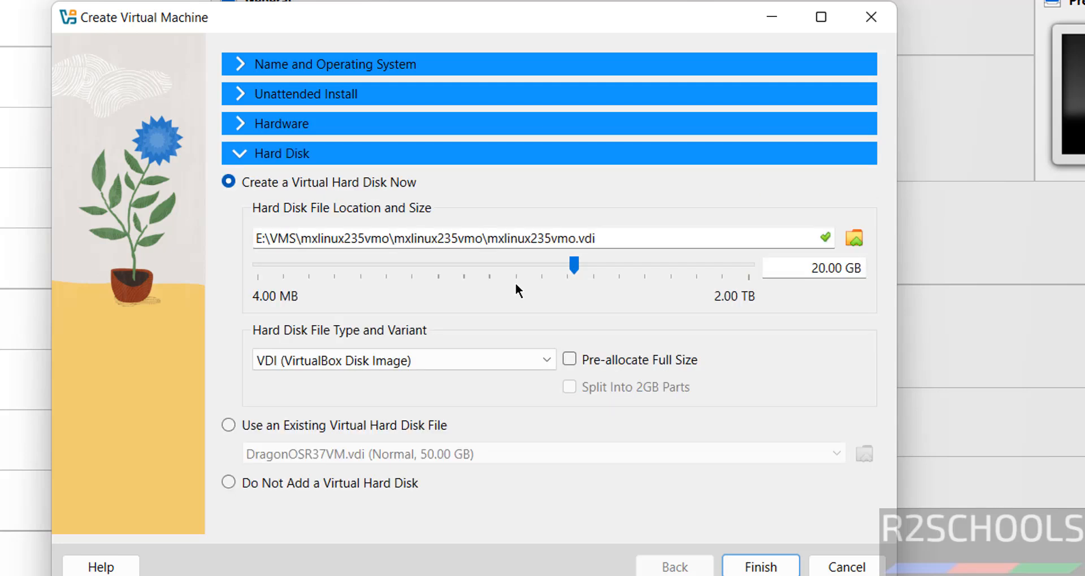
double_click(812, 268)
type("50")
left_click(753, 567)
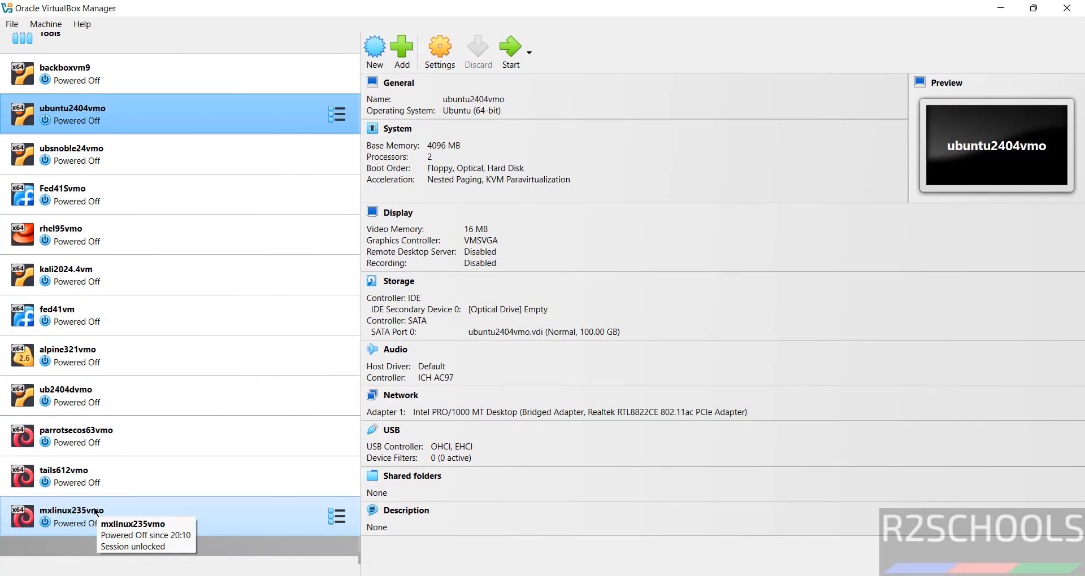
left_click(95, 512)
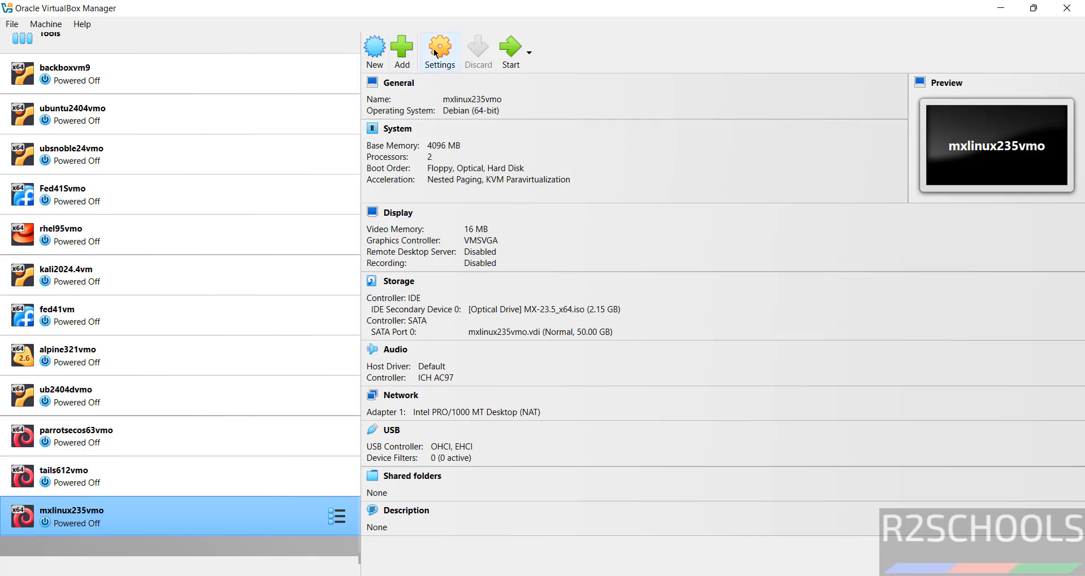
left_click(48, 26)
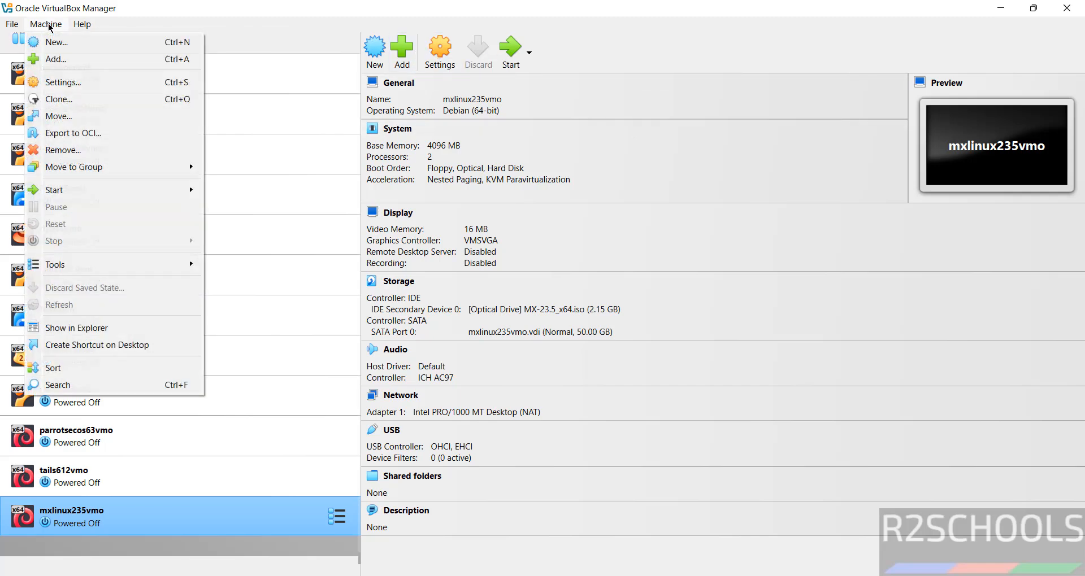
left_click(174, 518)
right_click(174, 518)
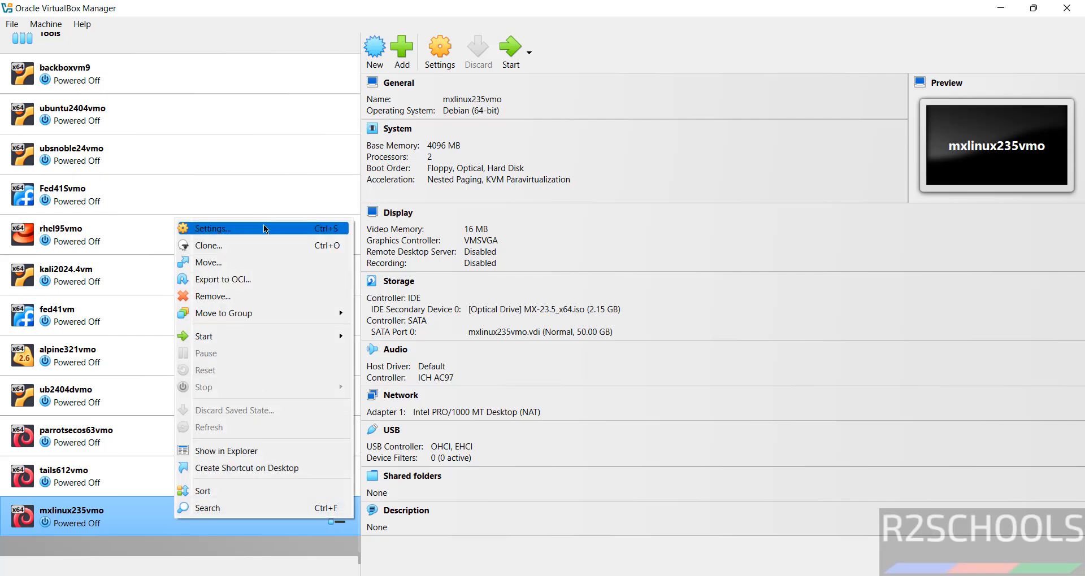
left_click(691, 43)
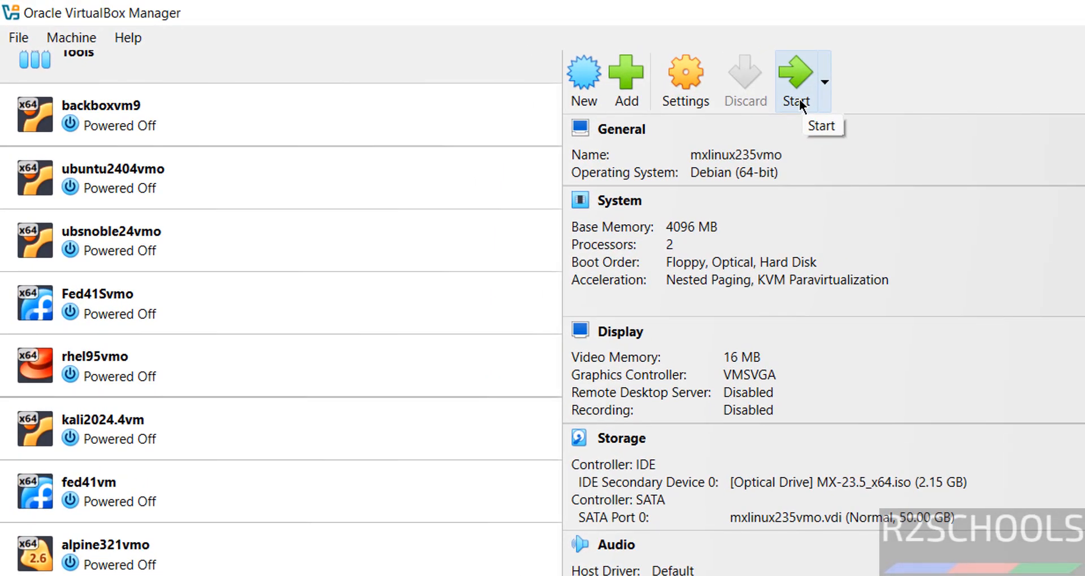
Start mxlinux235vmo and boot the MX-23.5 x64 live entry from the boot menu
left_click(799, 103)
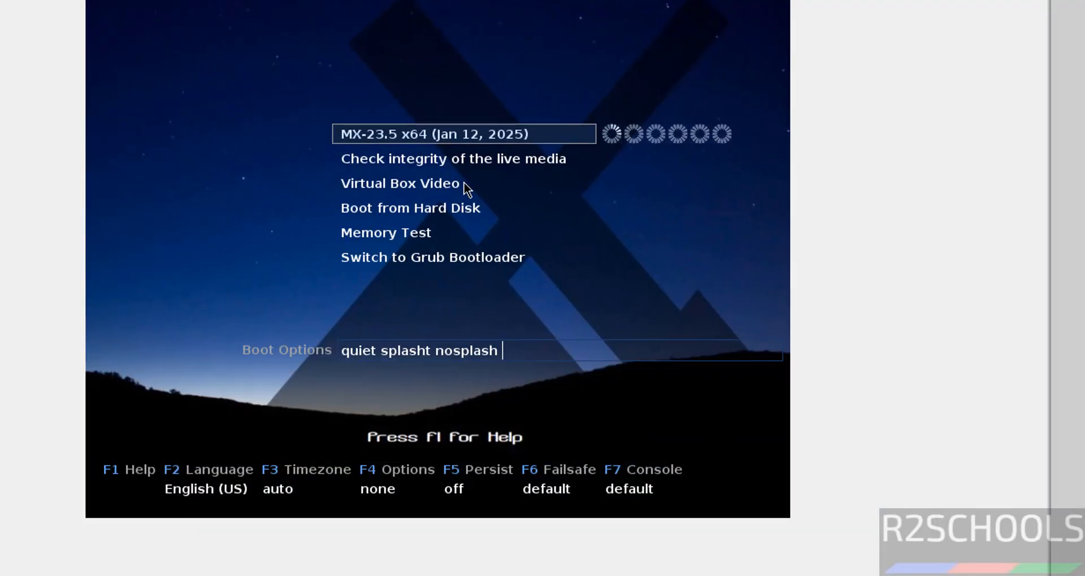
key("Down")
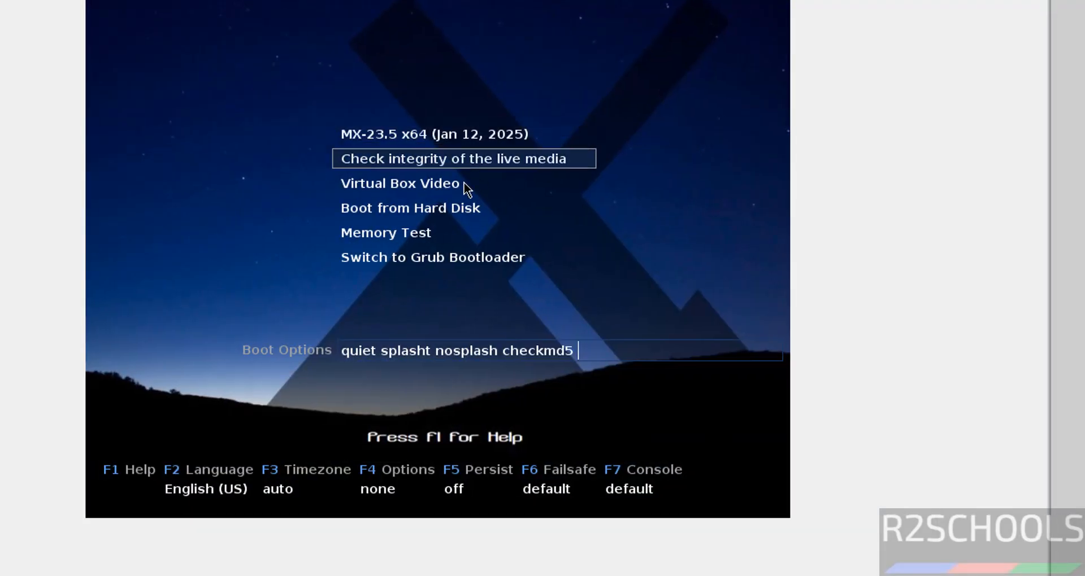
key("Up")
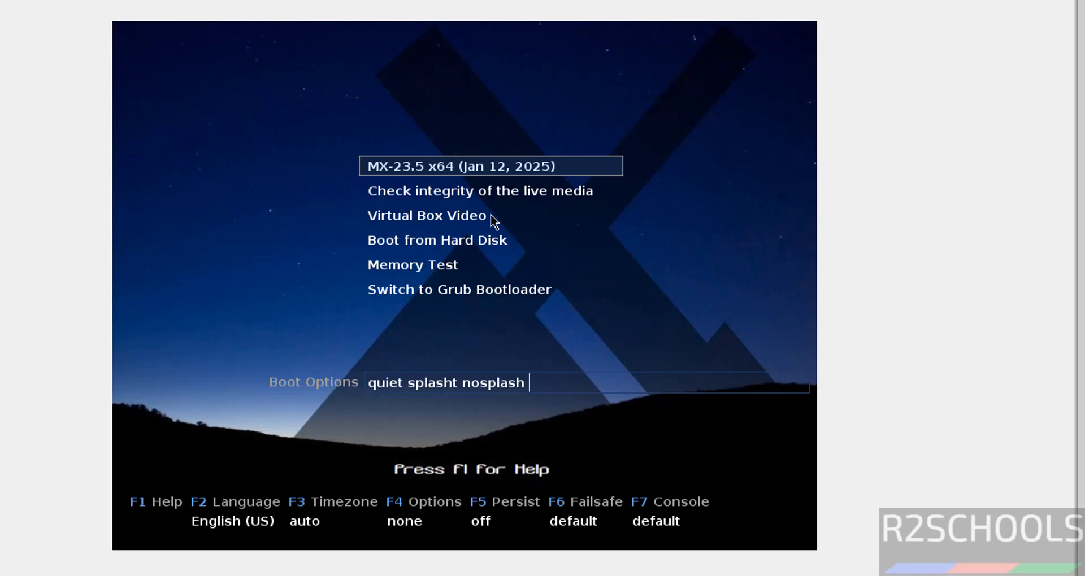
key("Return")
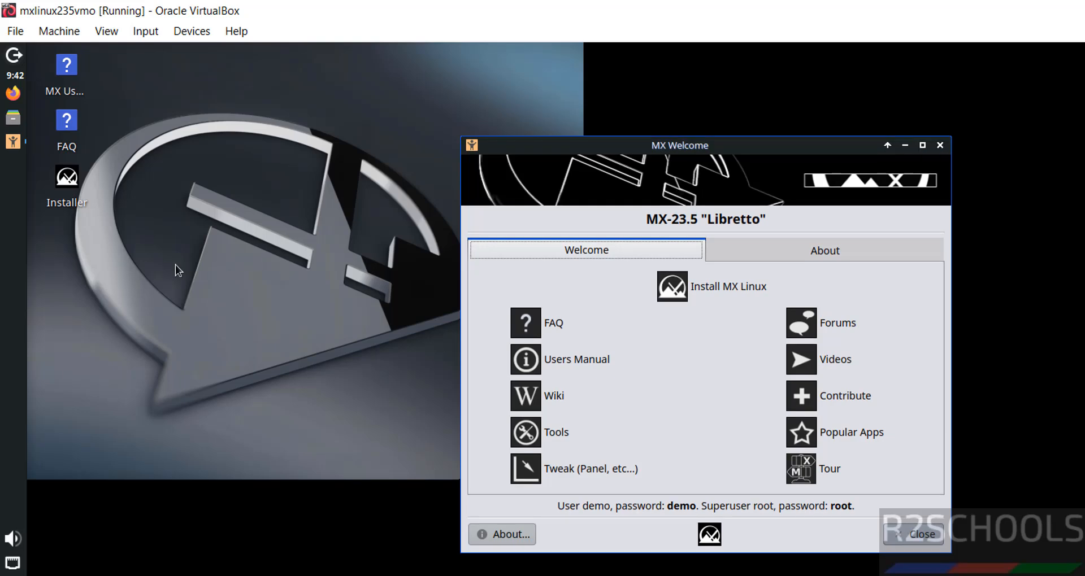
Launch the MX Linux installer from the MX Welcome window
right_click(68, 184)
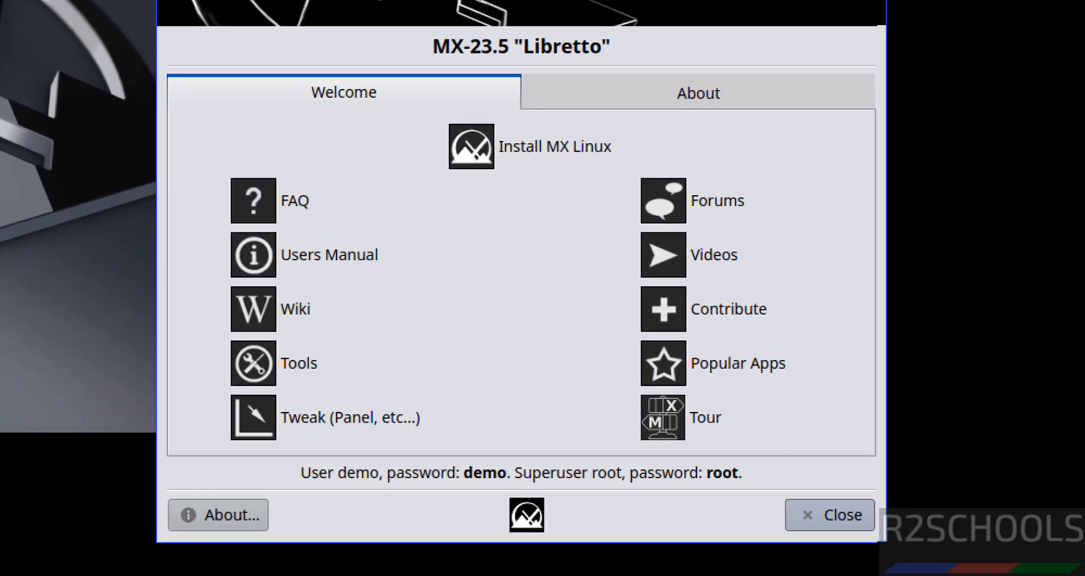
left_click(546, 141)
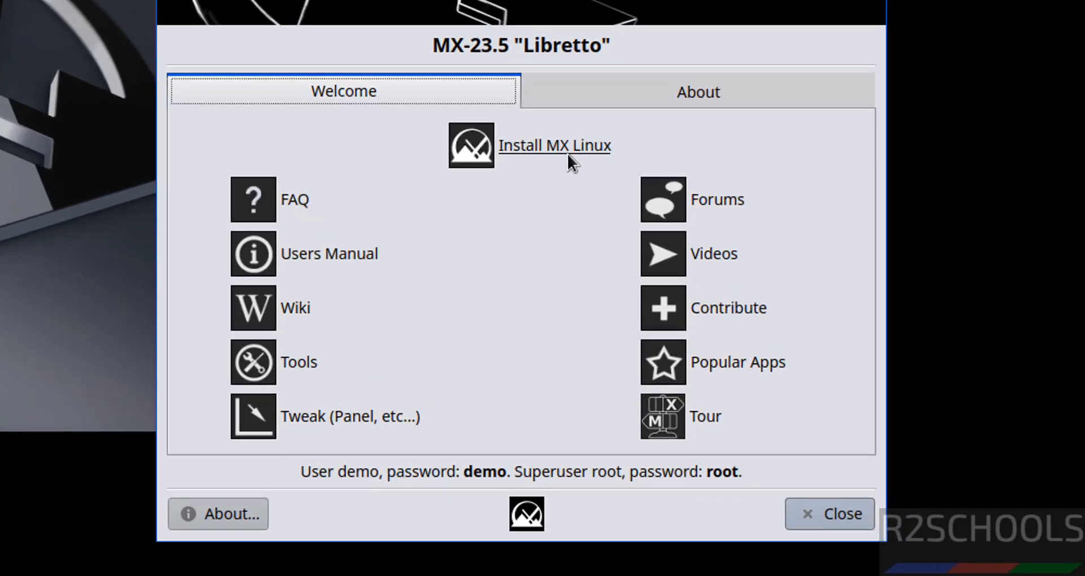
left_click(567, 154)
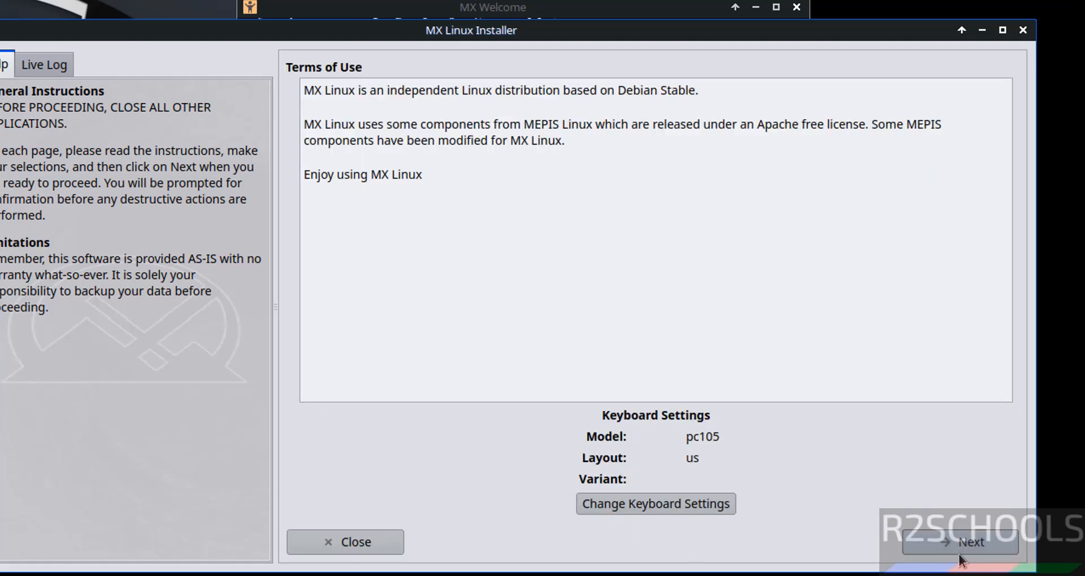
Accept the terms, keep Regular install on sda, and confirm formatting to begin installation
left_click(960, 542)
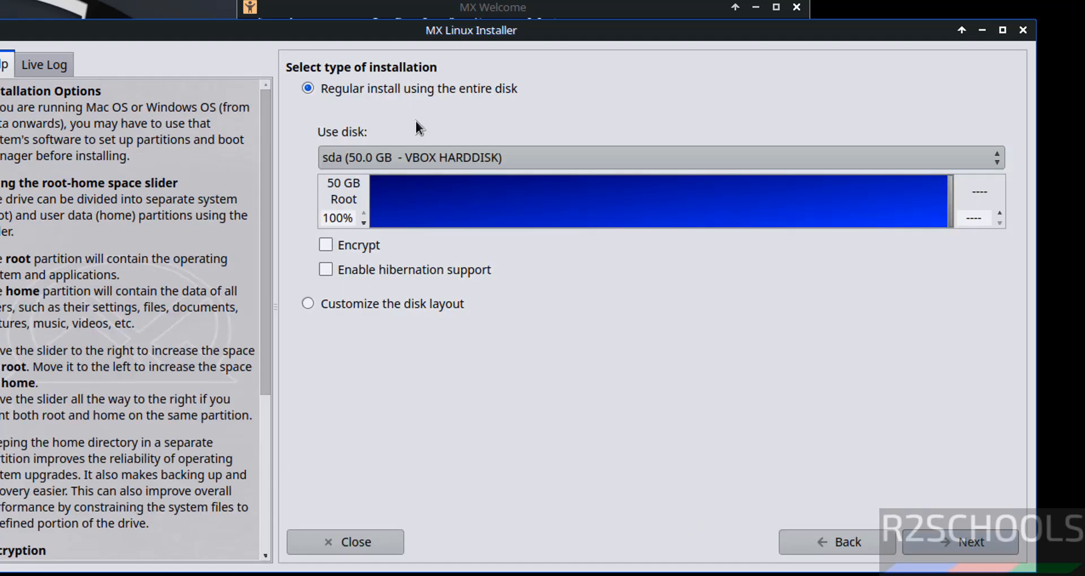
left_click(380, 148)
left_click(380, 148)
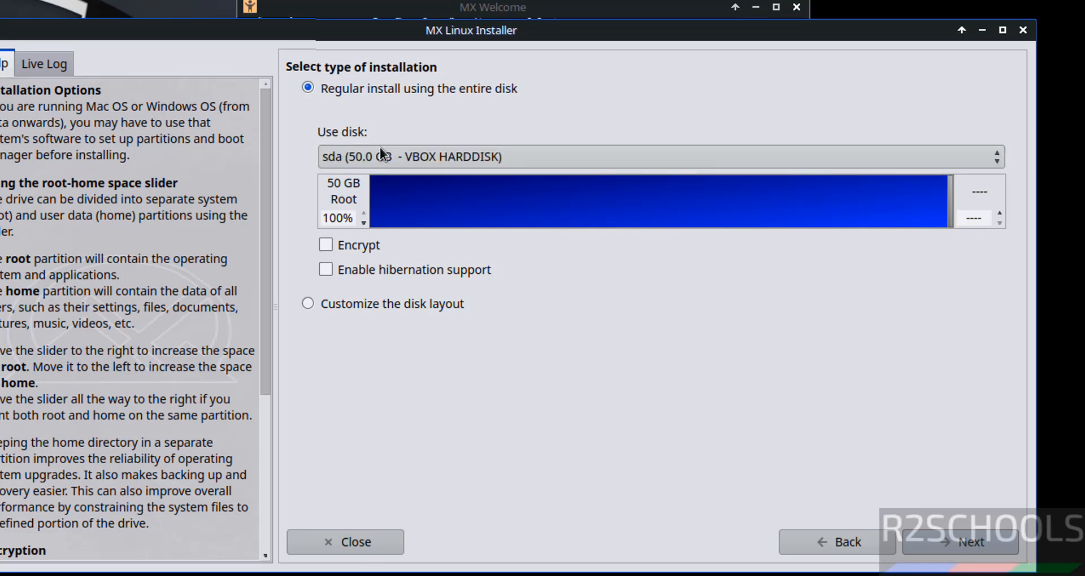
left_click(960, 542)
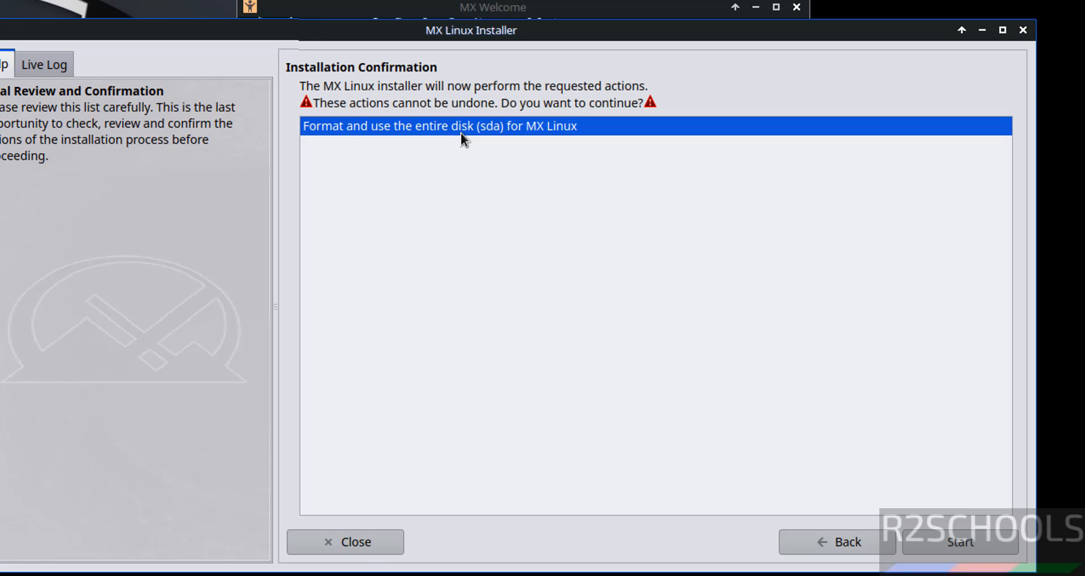
left_click(960, 542)
Change the computer name from mx to mx235vm and select the example.dom domain text
left_click_drag(707, 148, 655, 146)
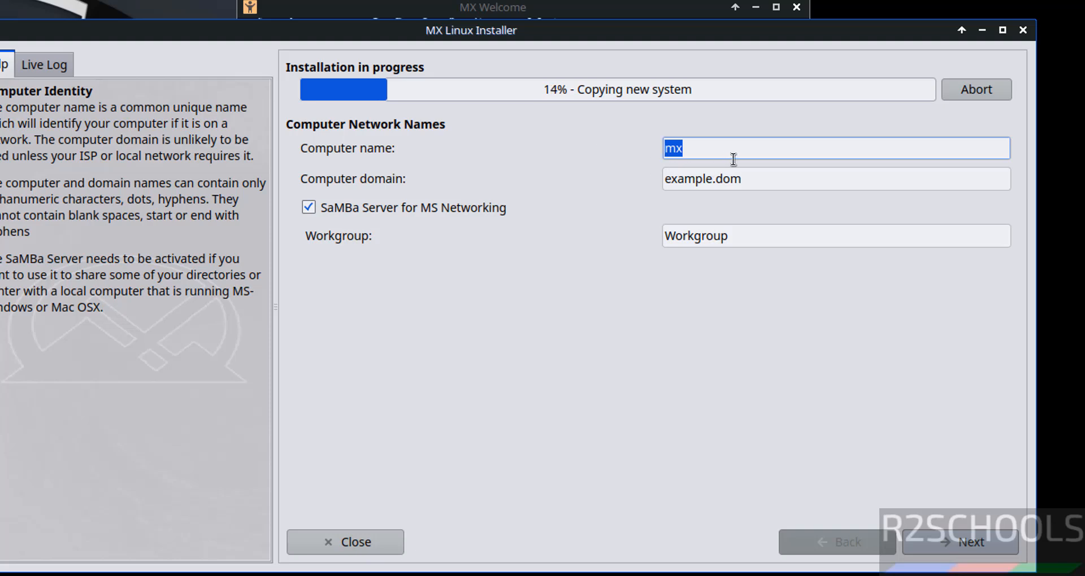
type("mx24")
key("BackSpace")
type("35vm")
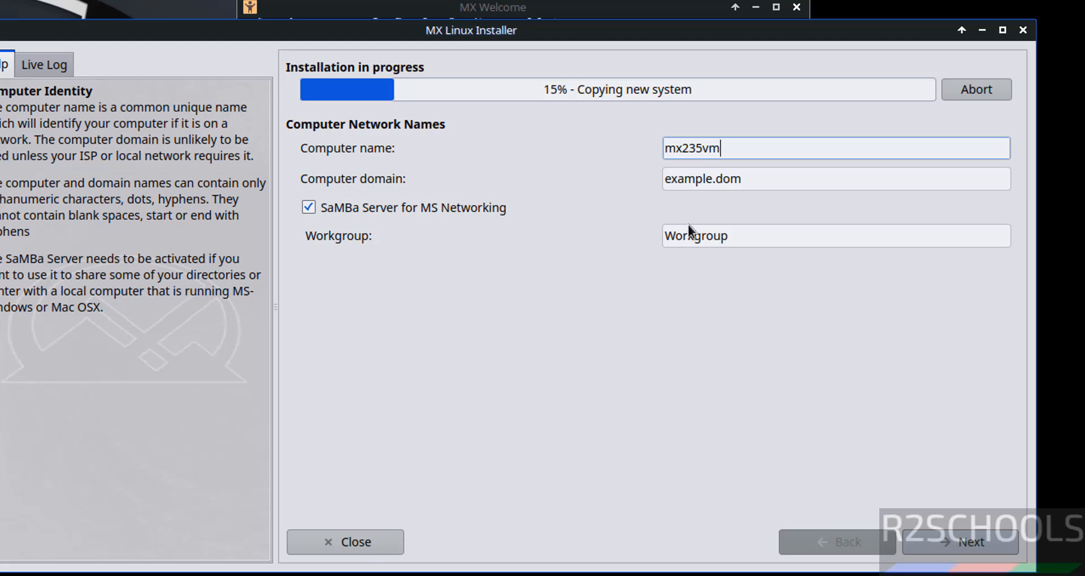
left_click(732, 238)
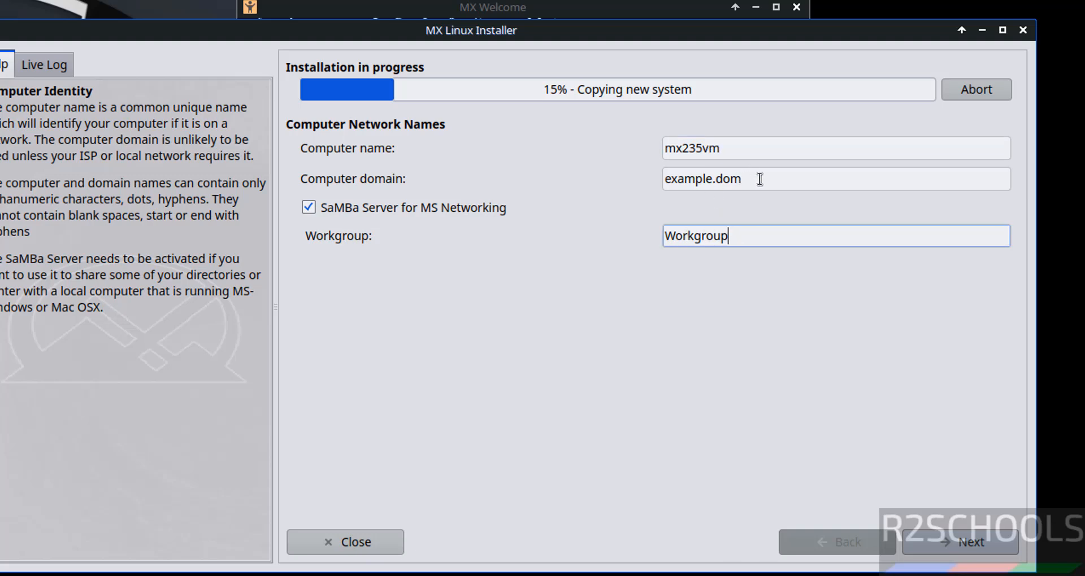
left_click_drag(760, 179, 550, 146)
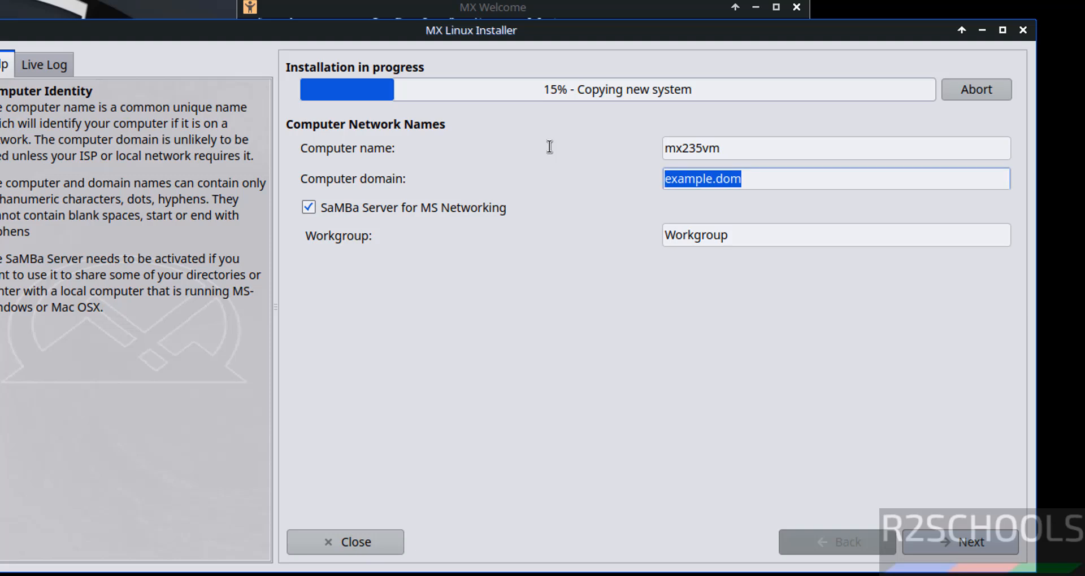
Keep the American English locale and America/New York timezone, then continue to user setup
left_click(946, 537)
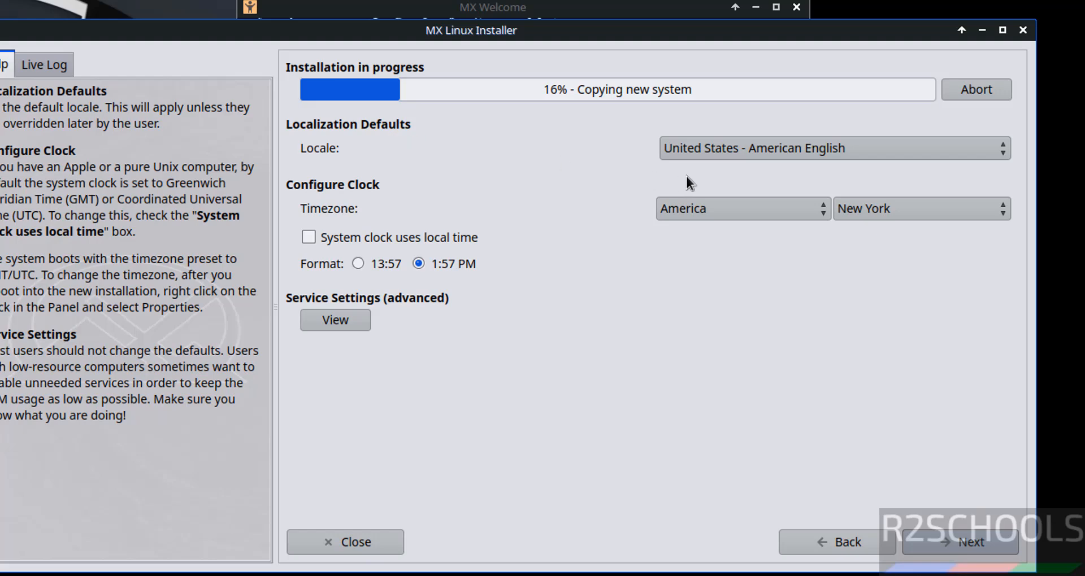
left_click(740, 154)
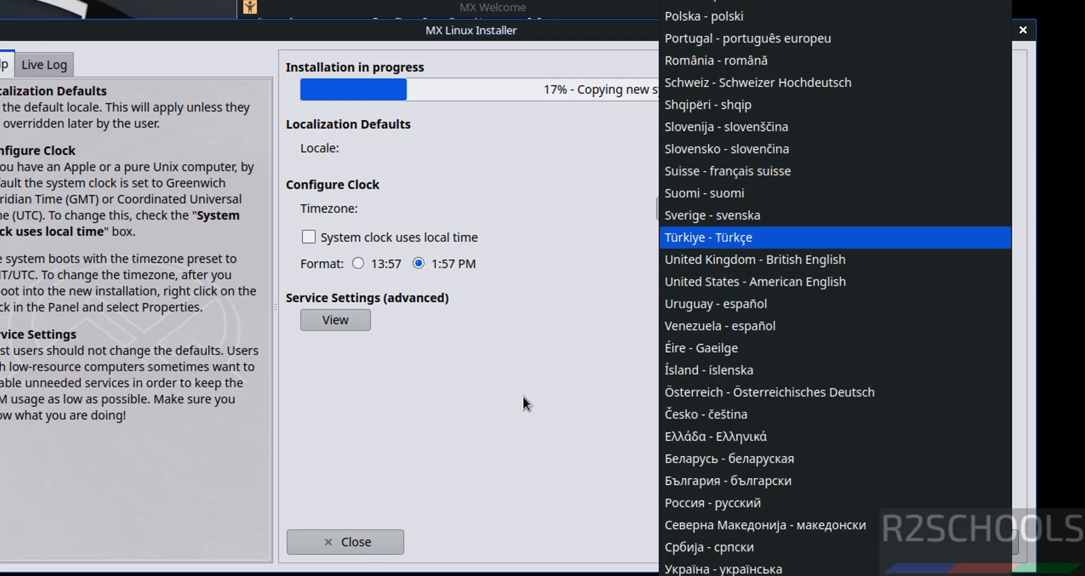
left_click(506, 414)
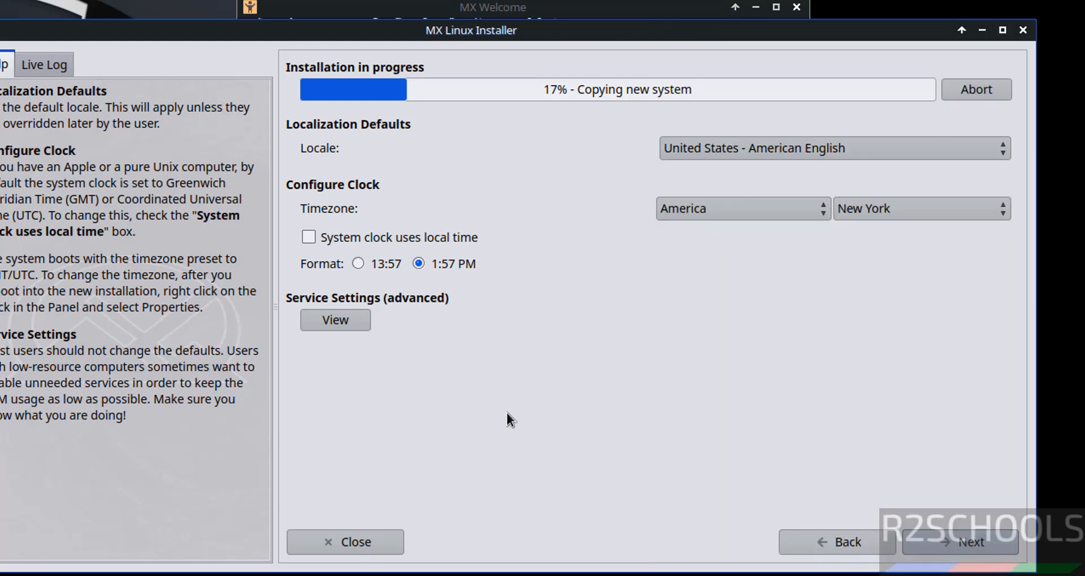
left_click(719, 219)
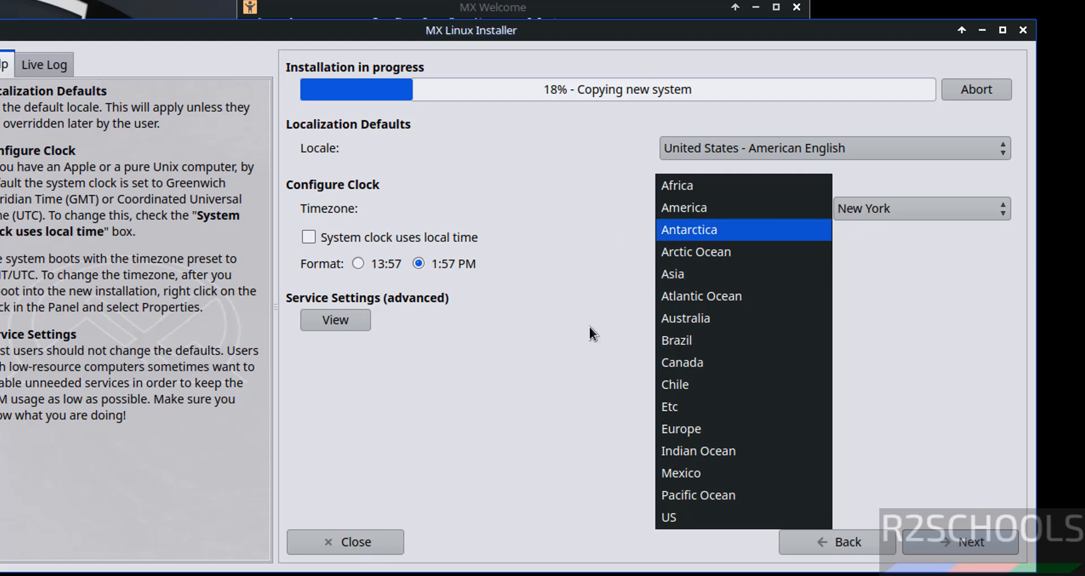
left_click(583, 432)
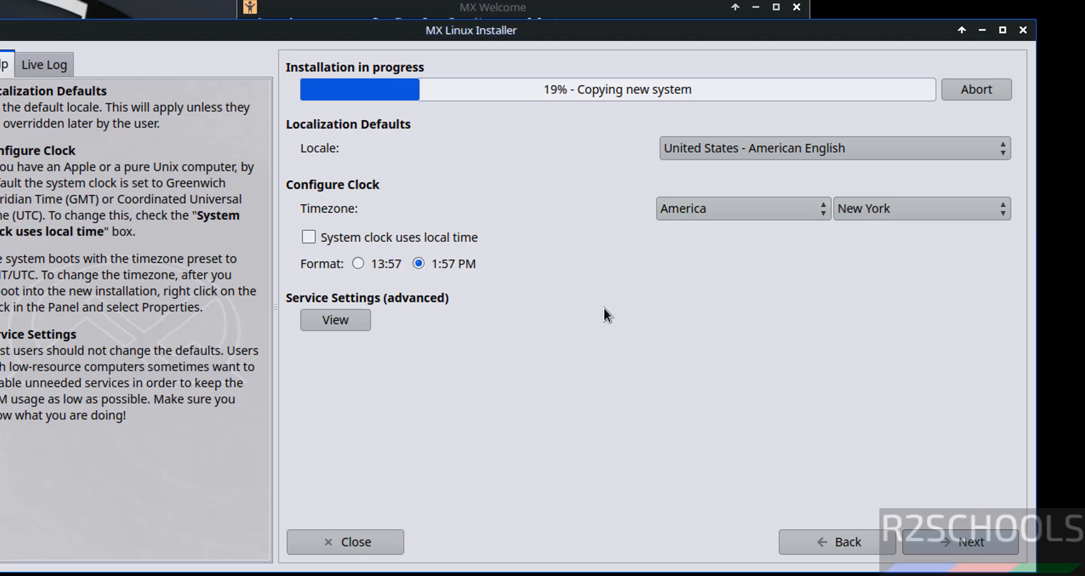
left_click(944, 540)
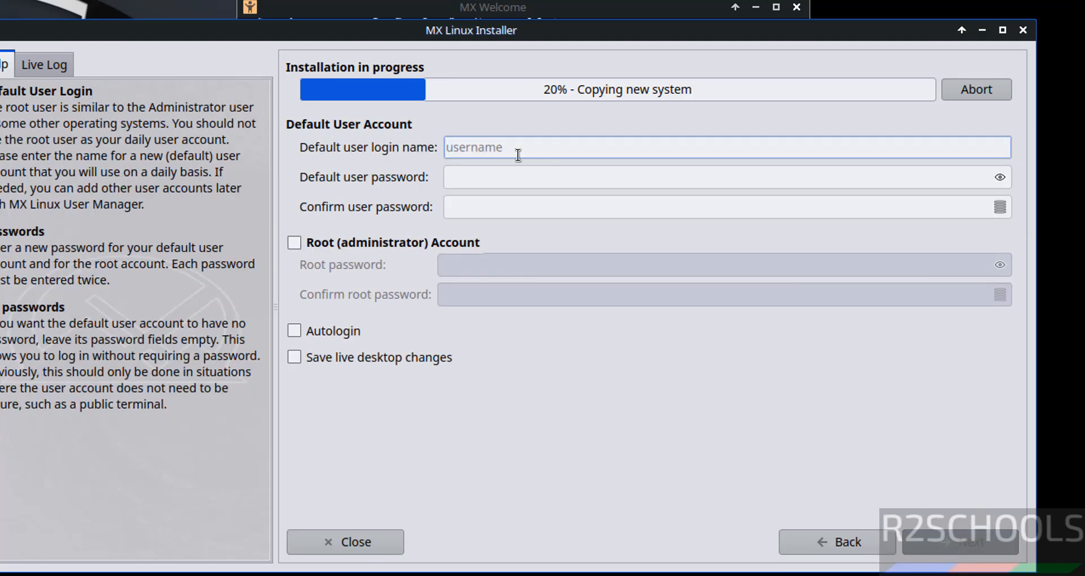
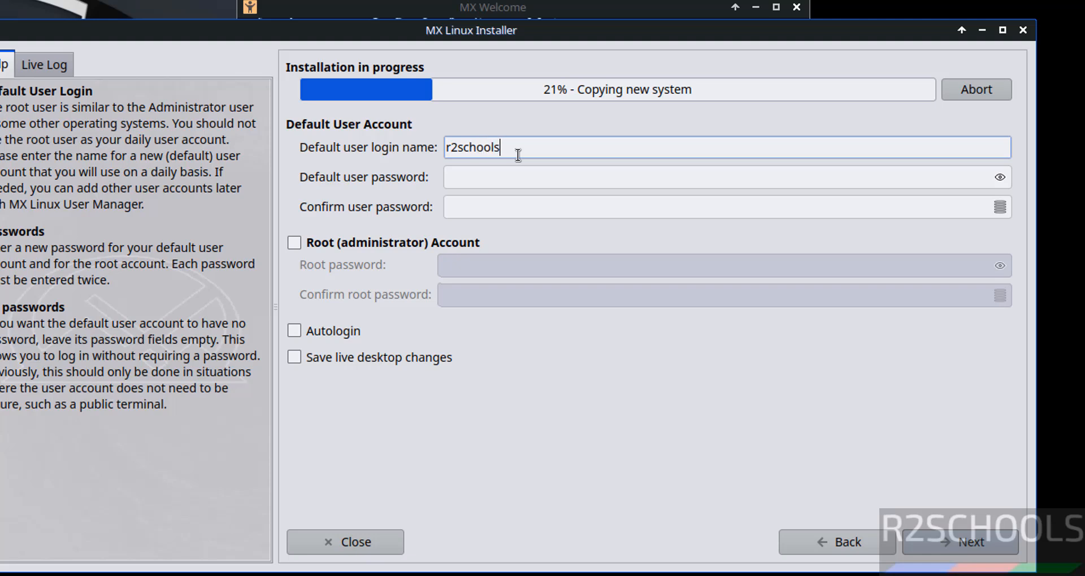
Enter the default username, then set and confirm the user's password
left_click(467, 175)
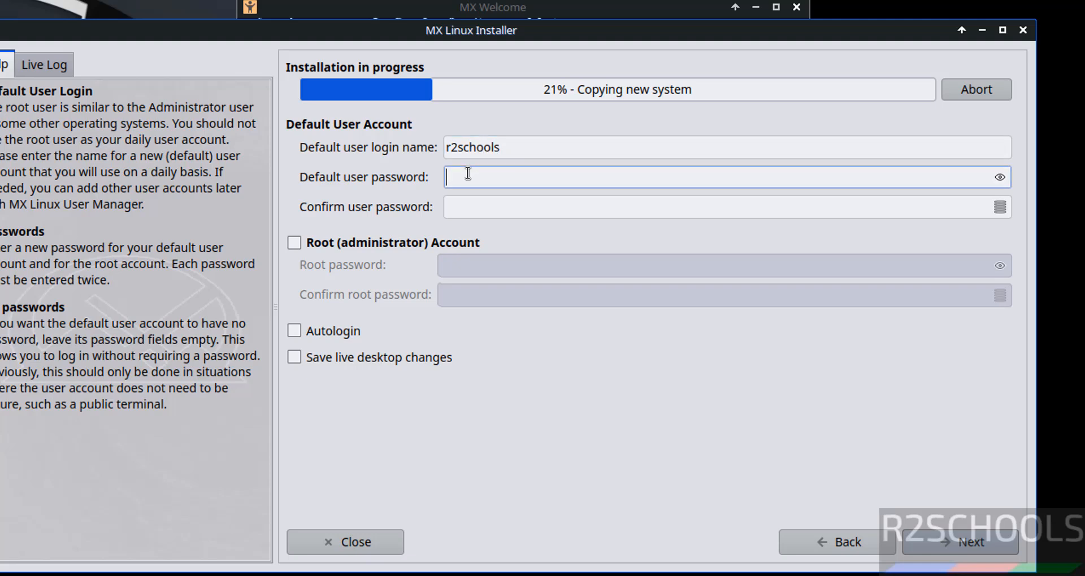
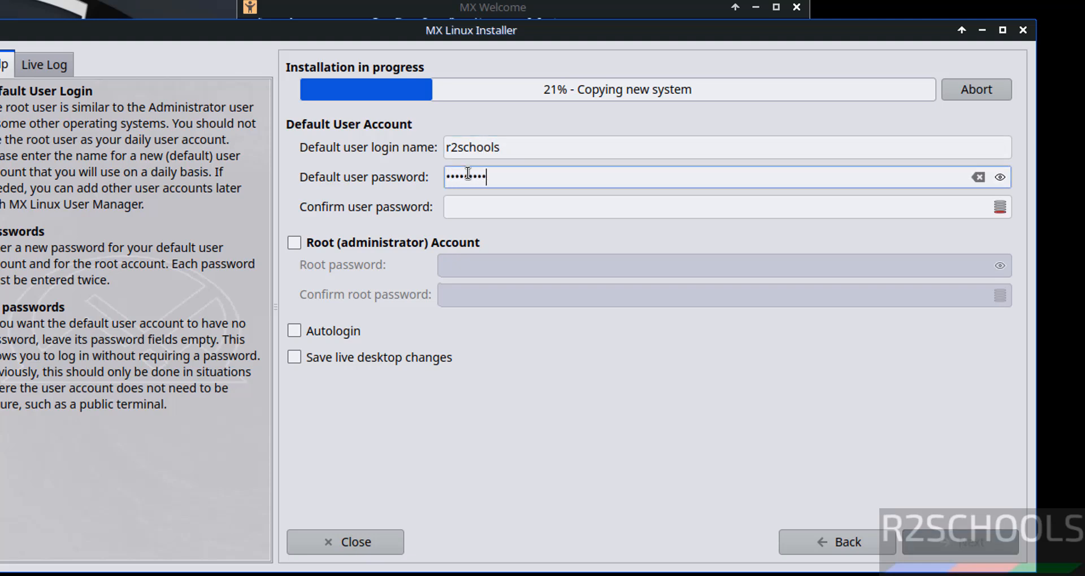
key("Tab")
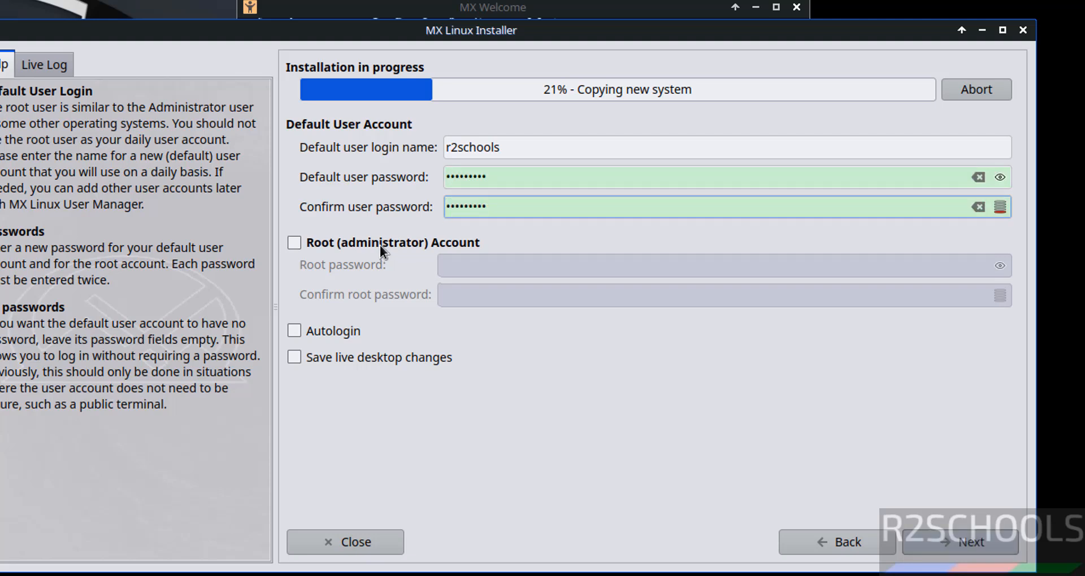
Enable a separate root account, set and confirm its password, and continue
left_click(326, 240)
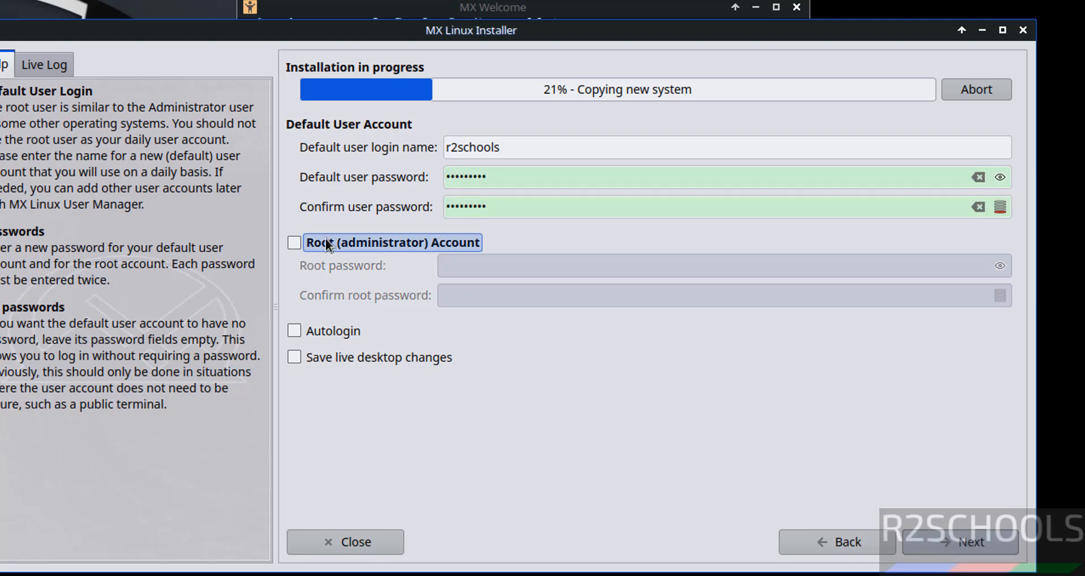
left_click(294, 244)
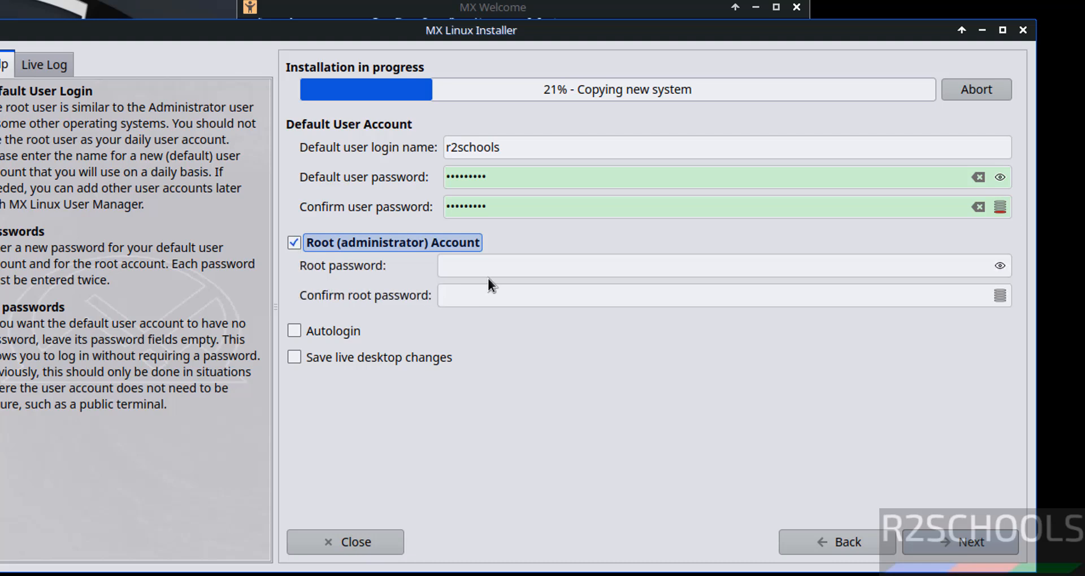
left_click(509, 269)
type("•••••••••")
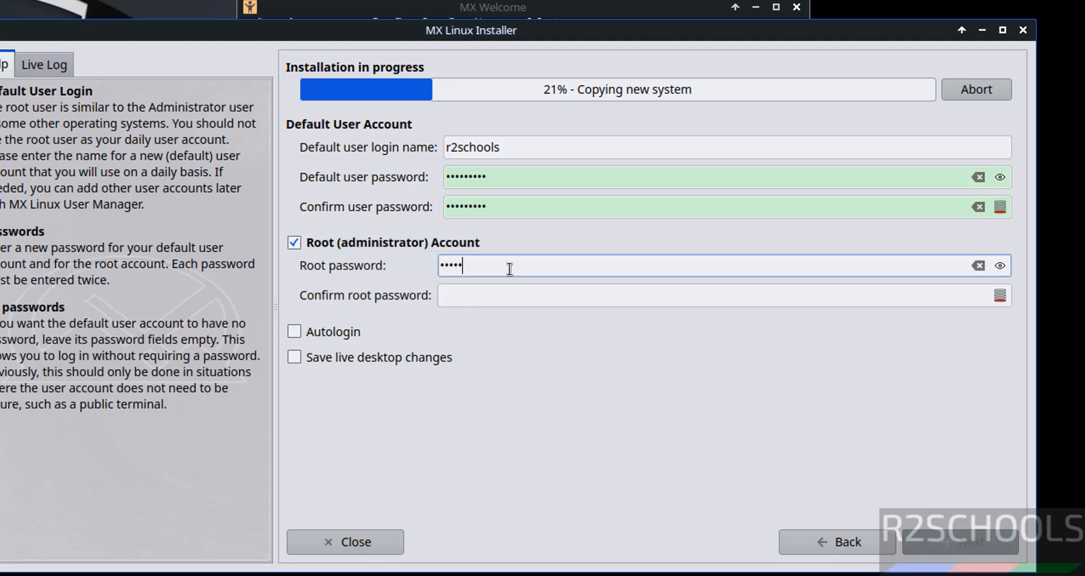
key("Tab")
type("•••••••••")
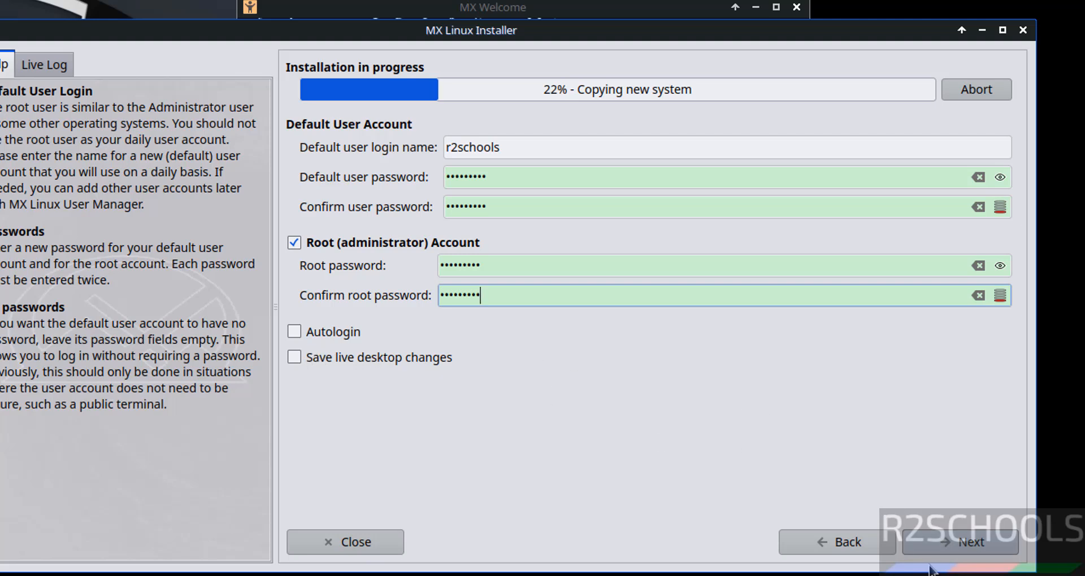
left_click(953, 548)
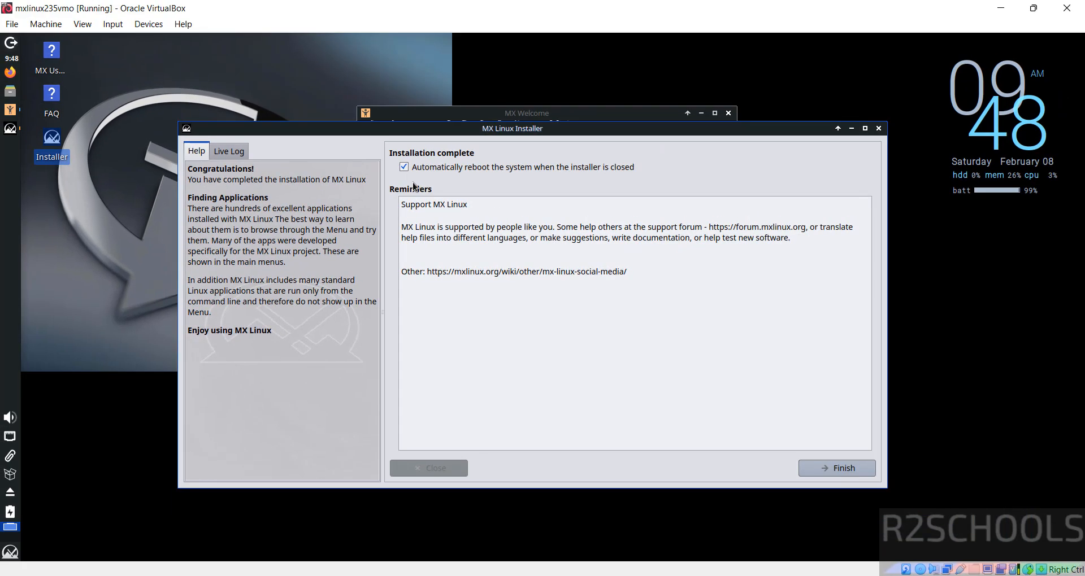
Finish the installer and reboot the mxlinux235vmo VM into the installed MX 23.5 Libretto
left_click(823, 467)
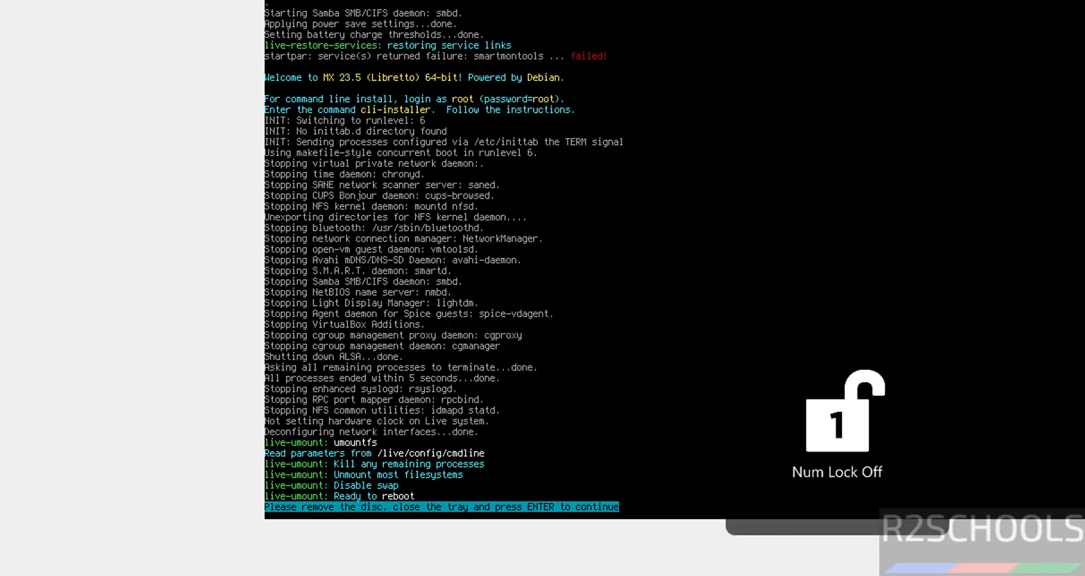
key("Return")
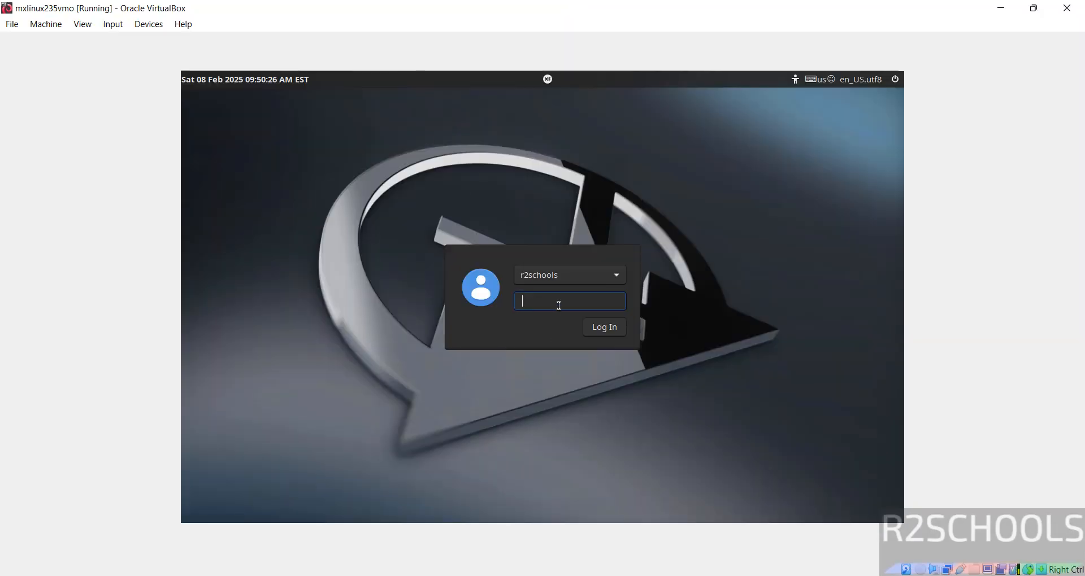
Log in with the user password, untick 'Show this dialog at start up', and close the welcome dialog
type("•••••••")
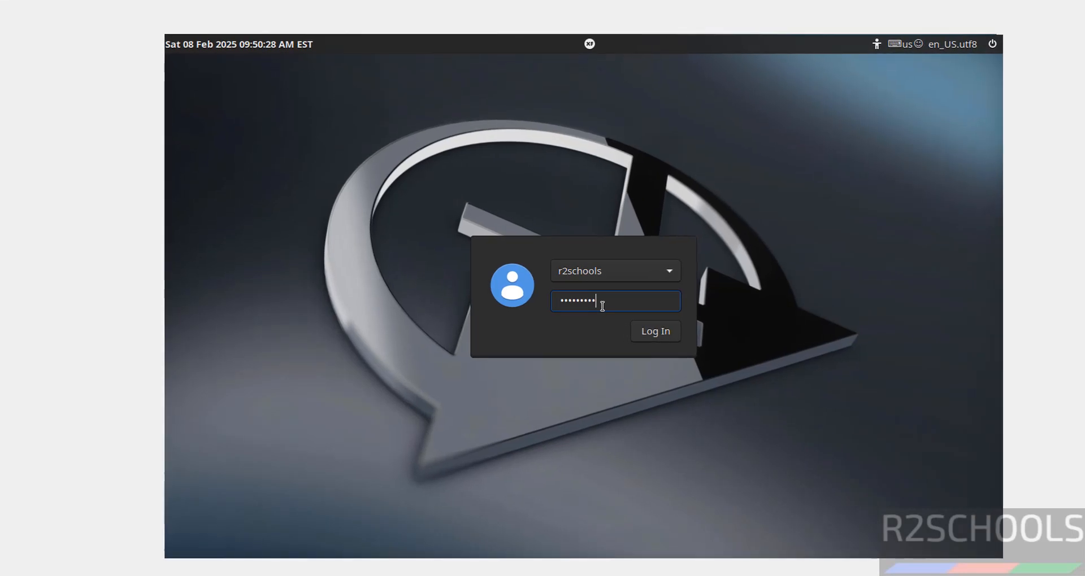
key("Return")
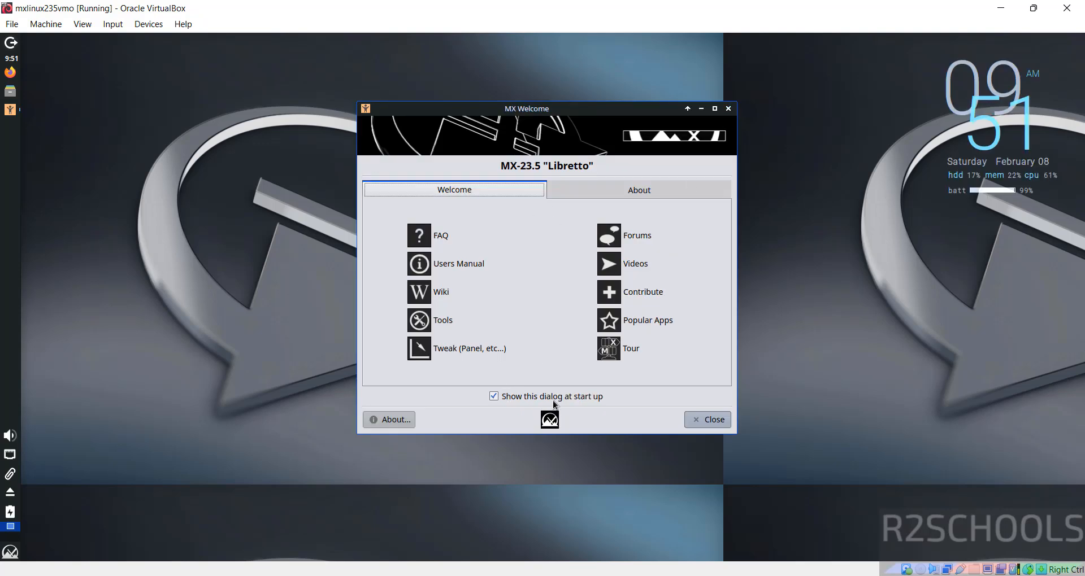
left_click(493, 396)
left_click(493, 397)
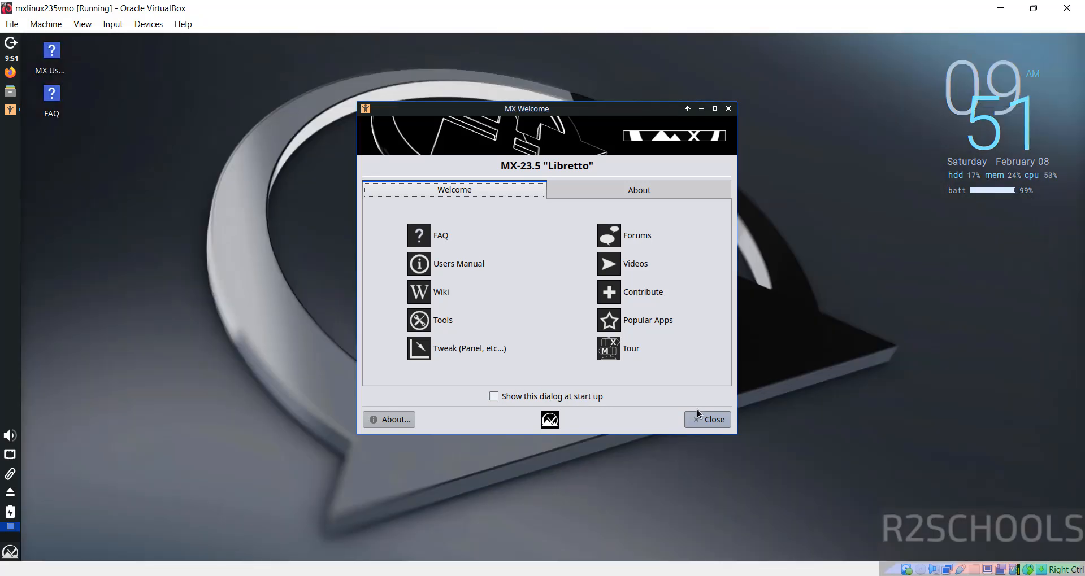
left_click(703, 420)
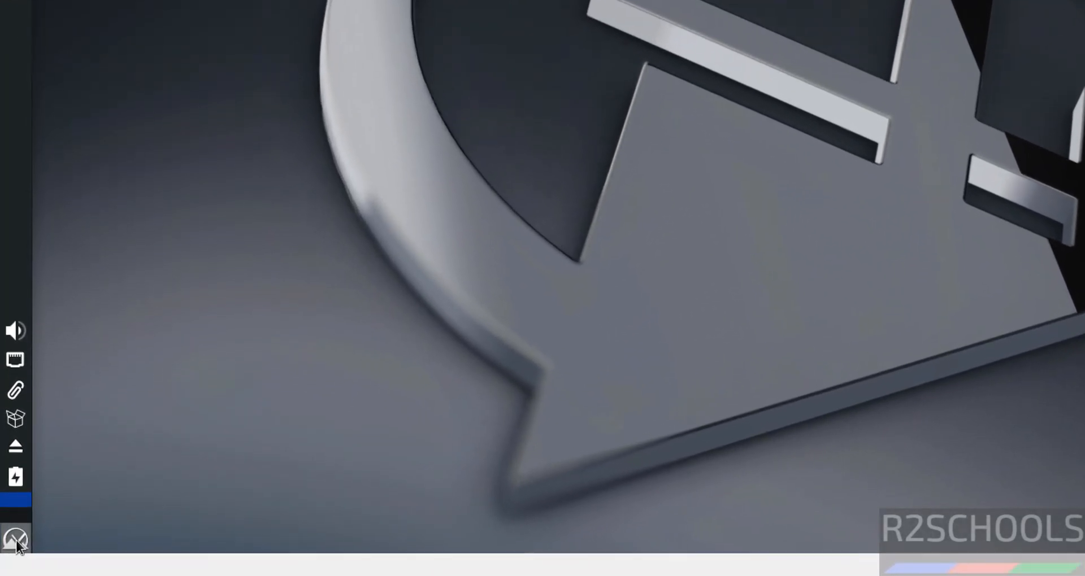
Launch Terminal Emulator by searching 'termin' in the Applications Menu
left_click(10, 552)
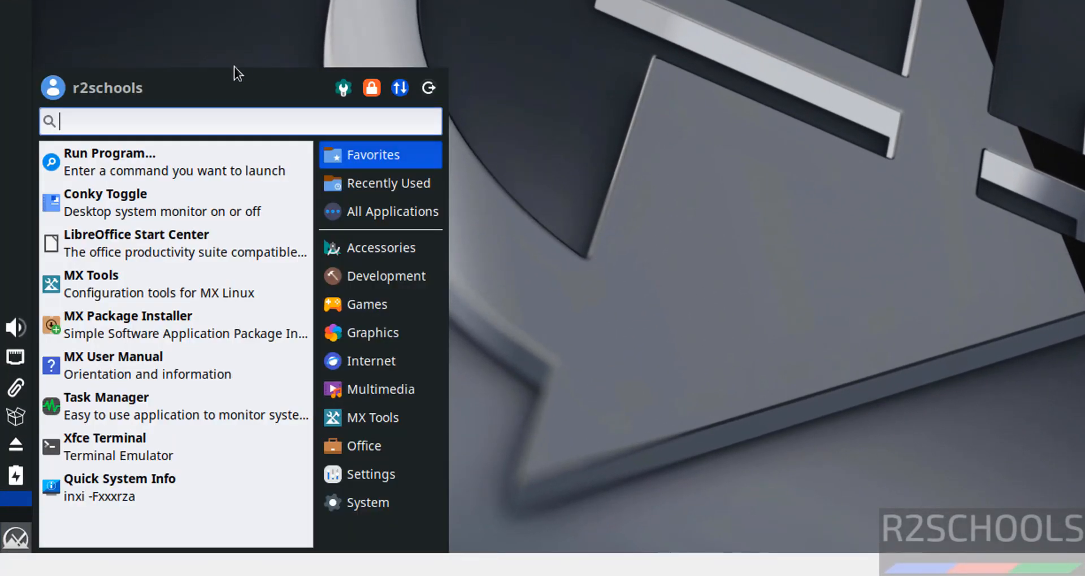
type("term")
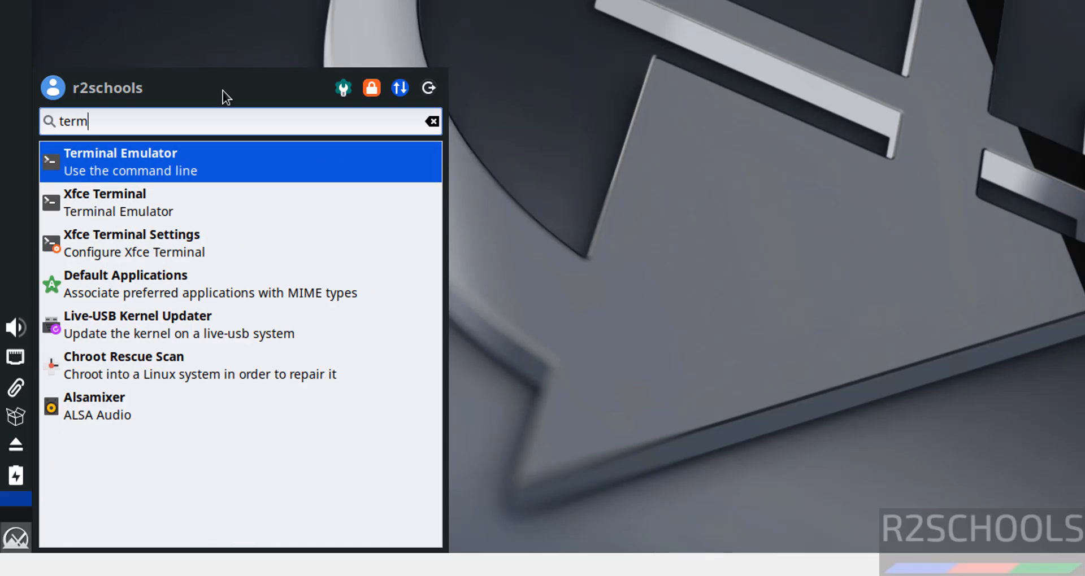
type("in")
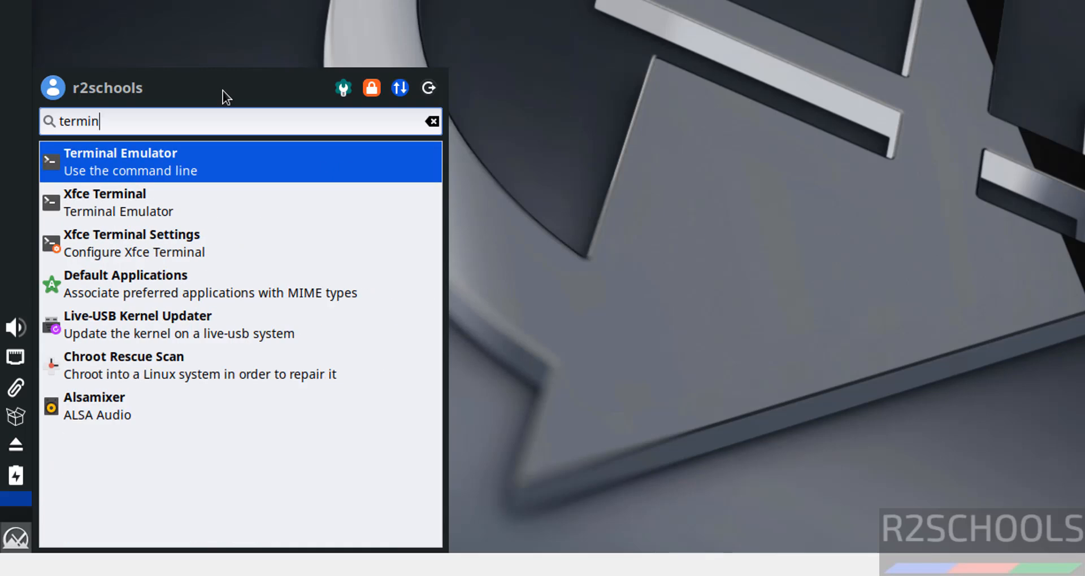
left_click(153, 168)
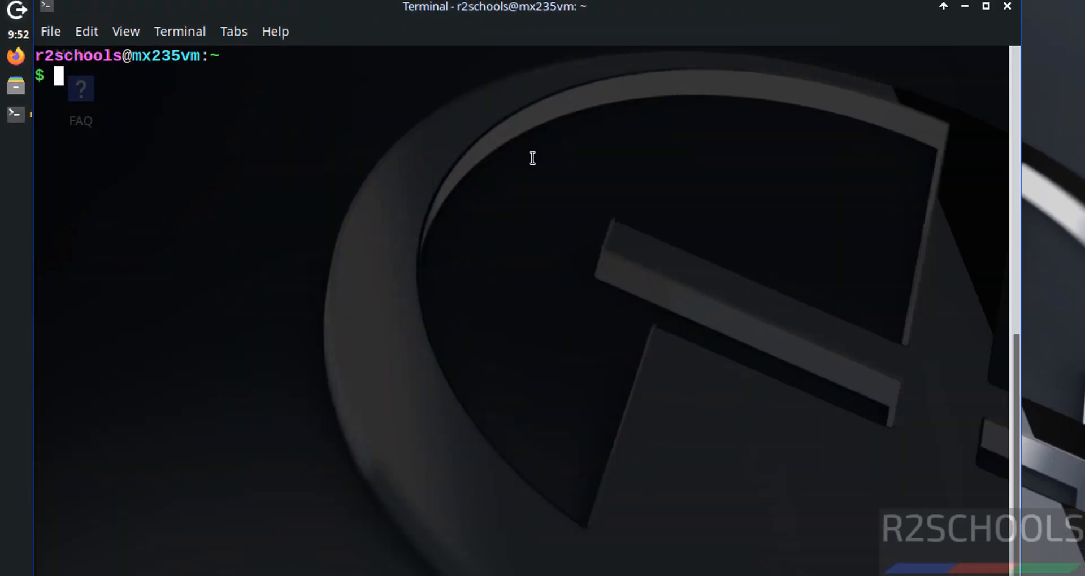
Run ifconfig in the terminal to check the network interfaces
type("ficonfi")
key("BackSpace")
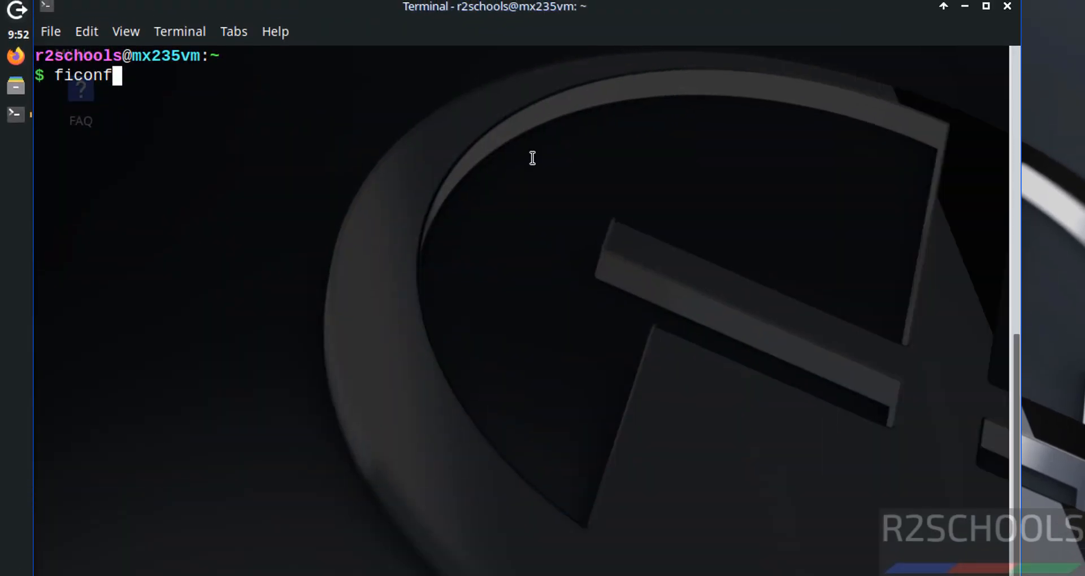
key("BackSpace")
key("BackSpace")
key("BackSpace")
key("BackSpace")
key("BackSpace")
key("BackSpace")
type("ifconfig")
key("Return")
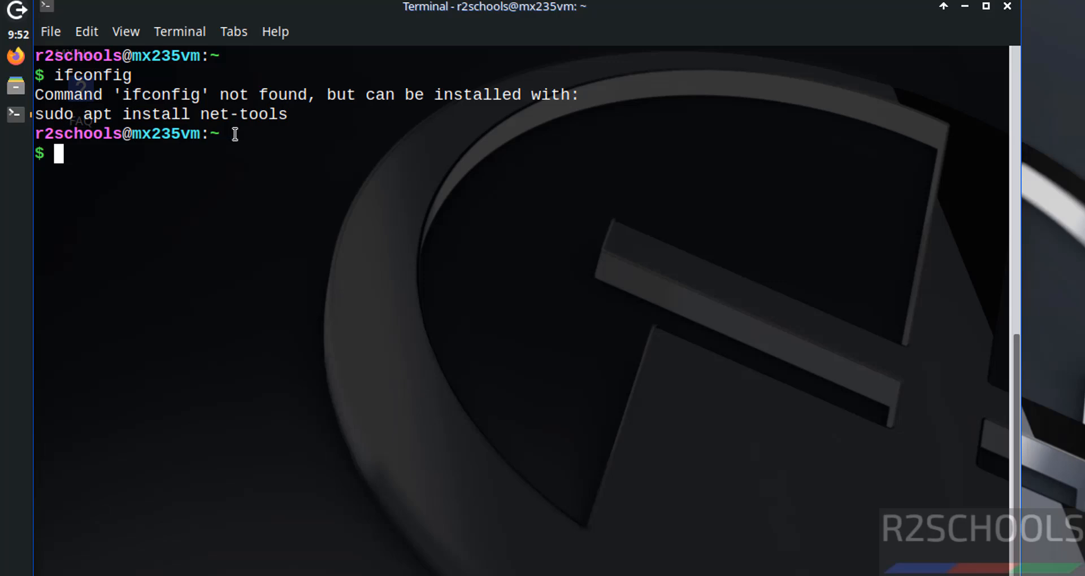
Install net-tools with 'sudo apt install net-tools', entering the sudo password
double_click(143, 115)
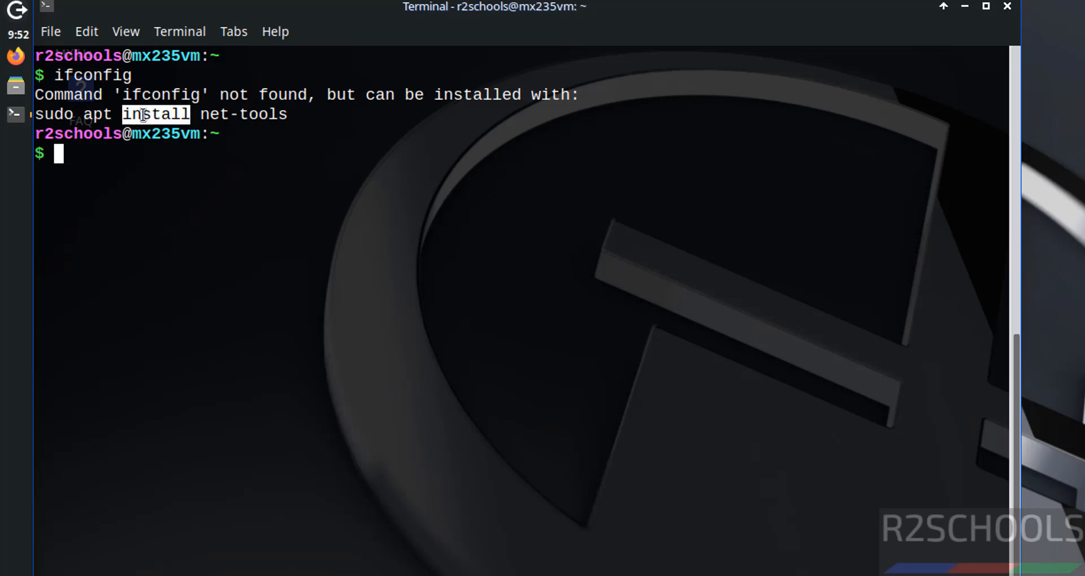
left_click(144, 115)
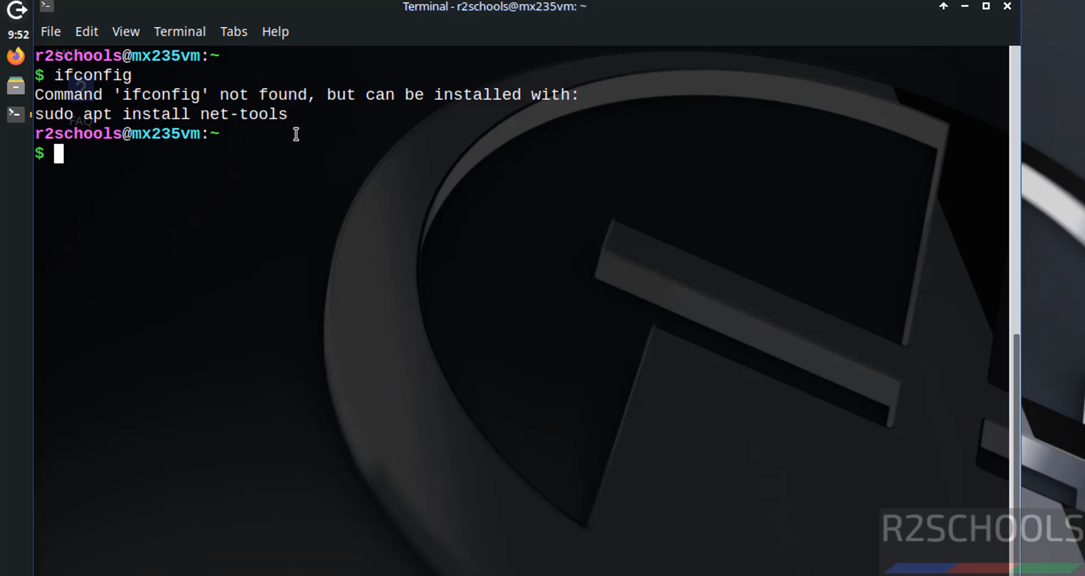
type("sudo ")
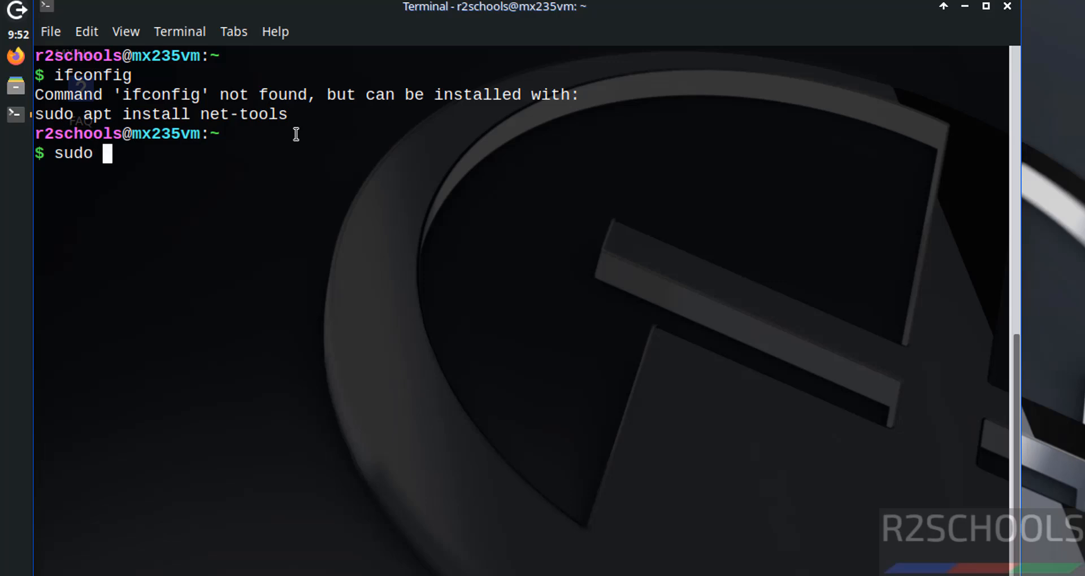
type("apt install ne")
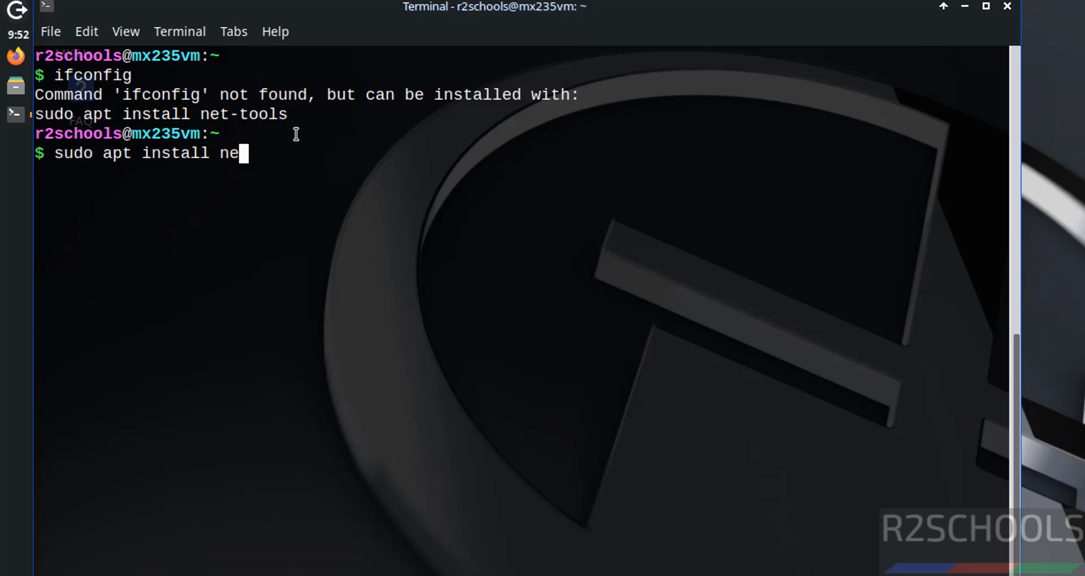
type("t-tools")
key("Return")
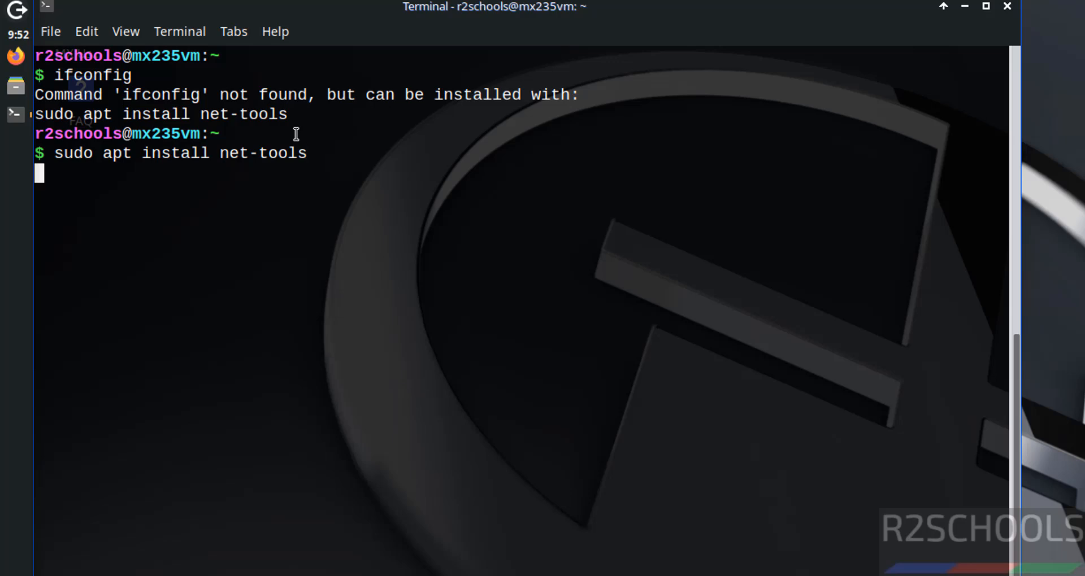
type("********")
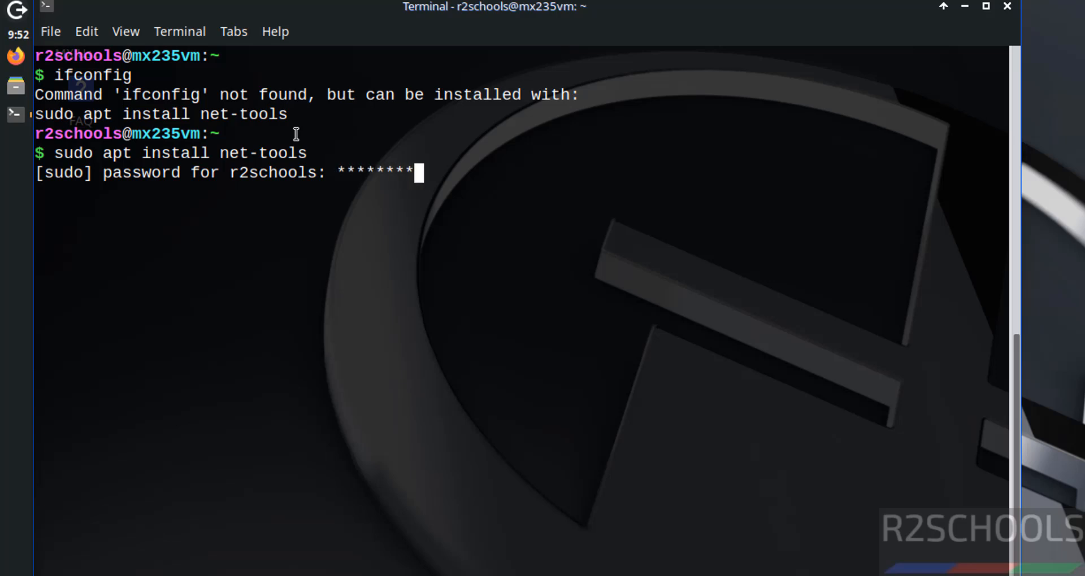
key("Return")
Clear the screen, enter 'ip addr' to view addresses, and clear again
key("ctrl+l")
type("ip addr")
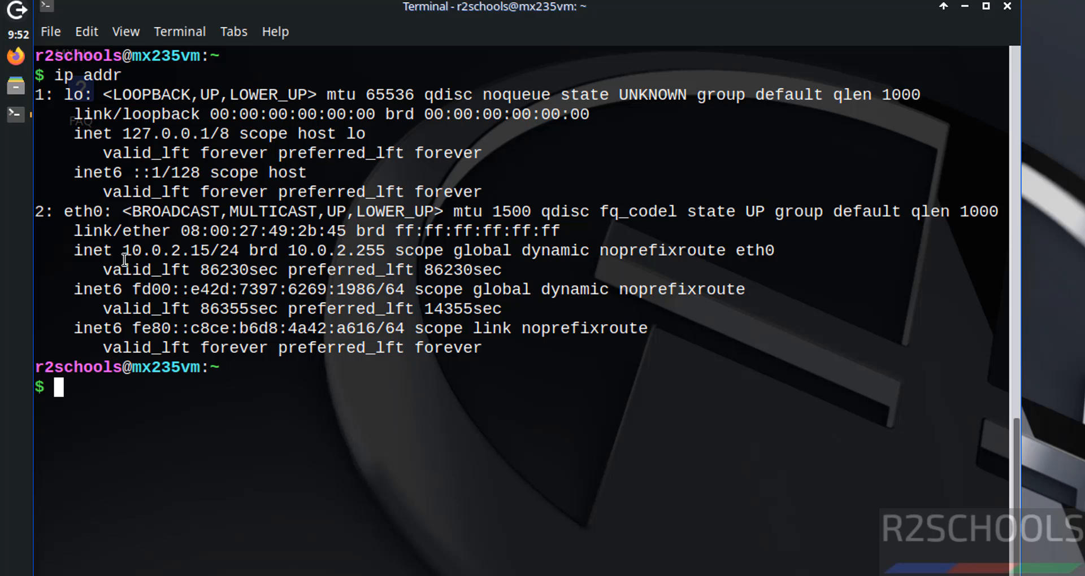
key("ctrl+l")
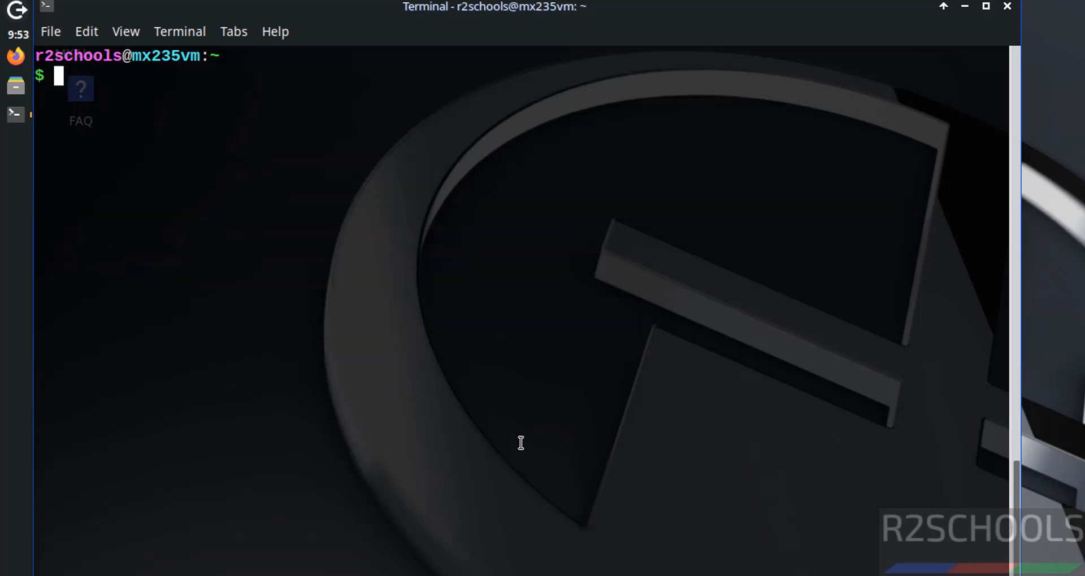
Run 'sudo apt update && sudo apt upgrade' and confirm with y to upgrade 63 packages
type("sudo ")
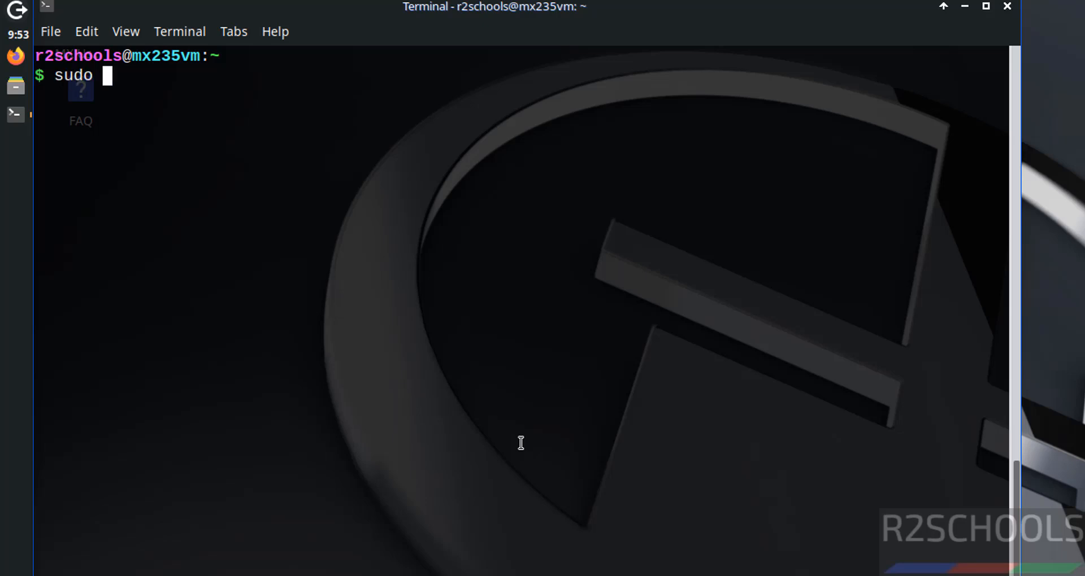
type("apt upda")
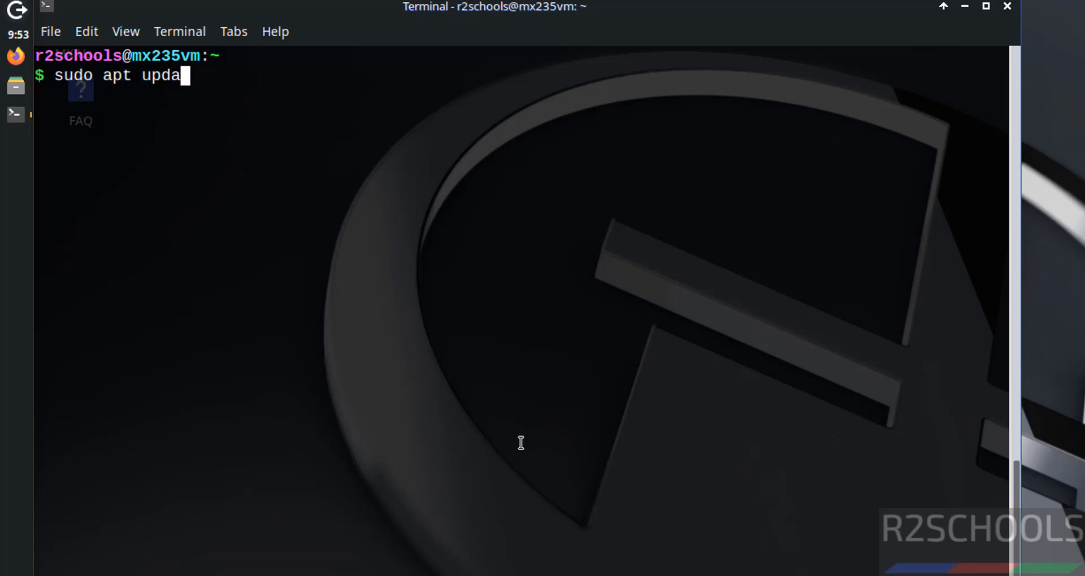
type("te && su")
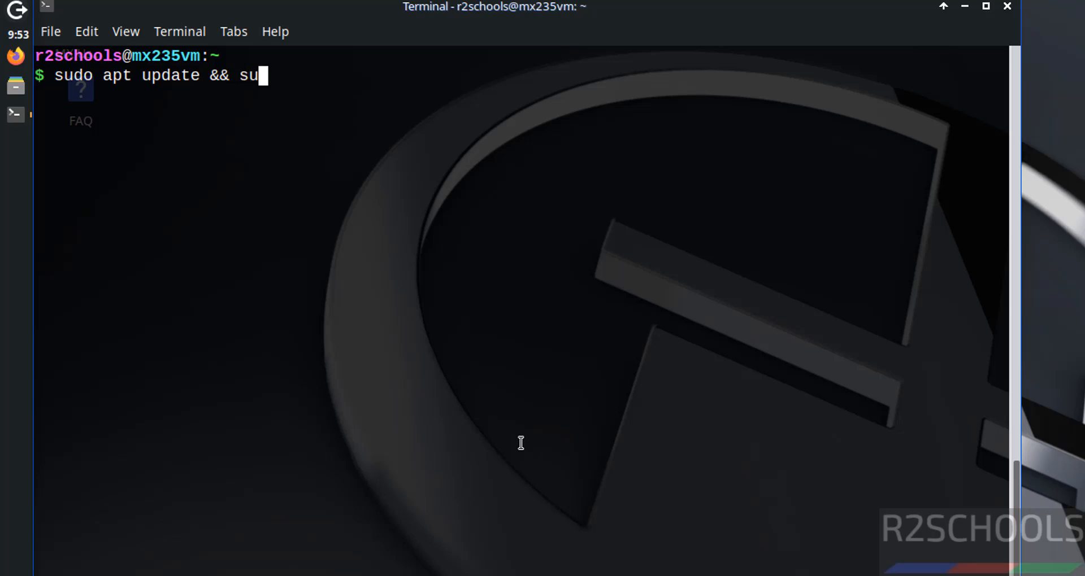
type("do apt ")
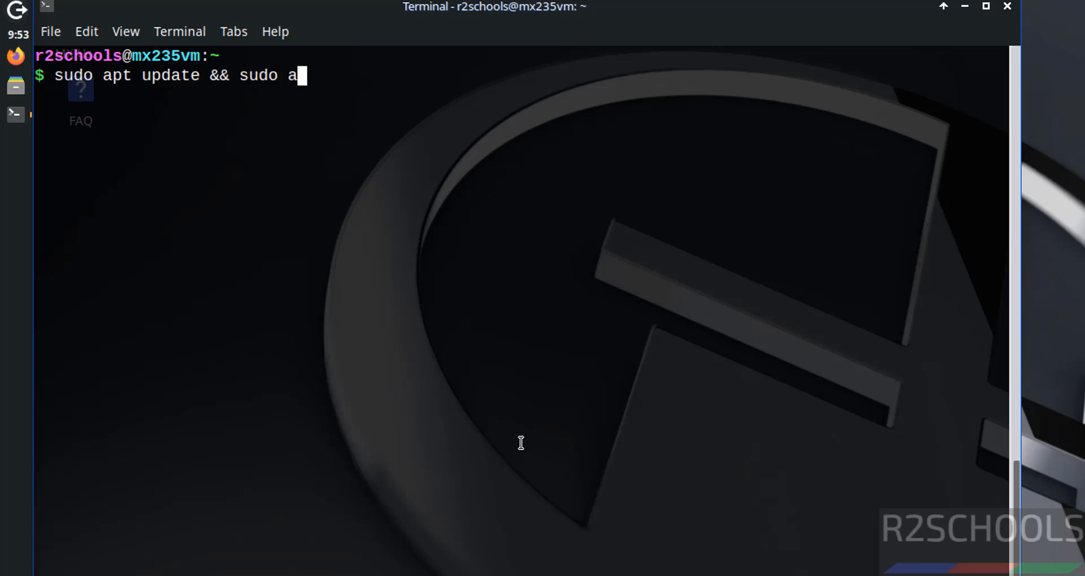
type("up")
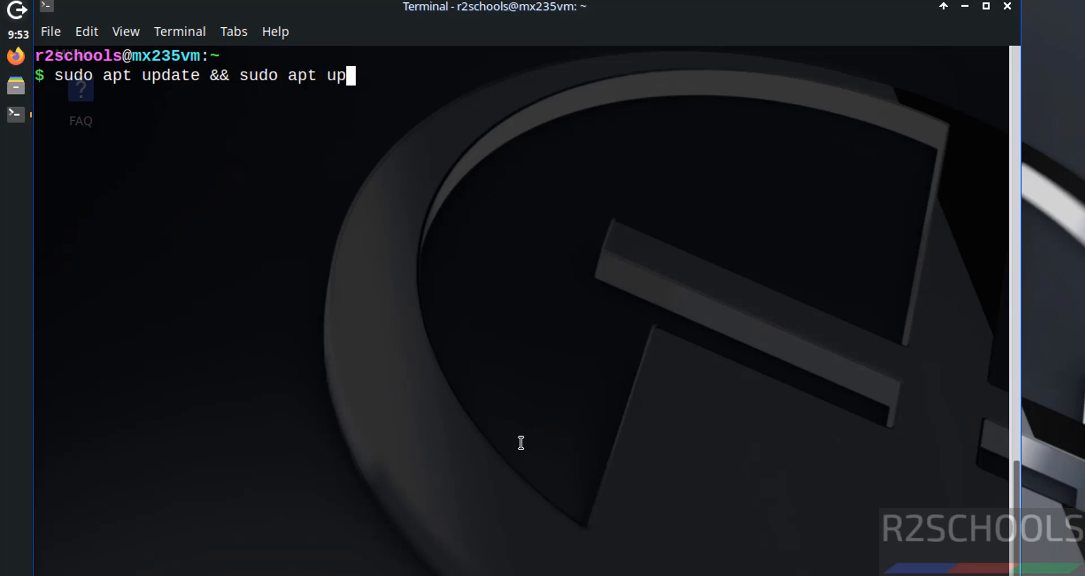
type("grade")
key("Return")
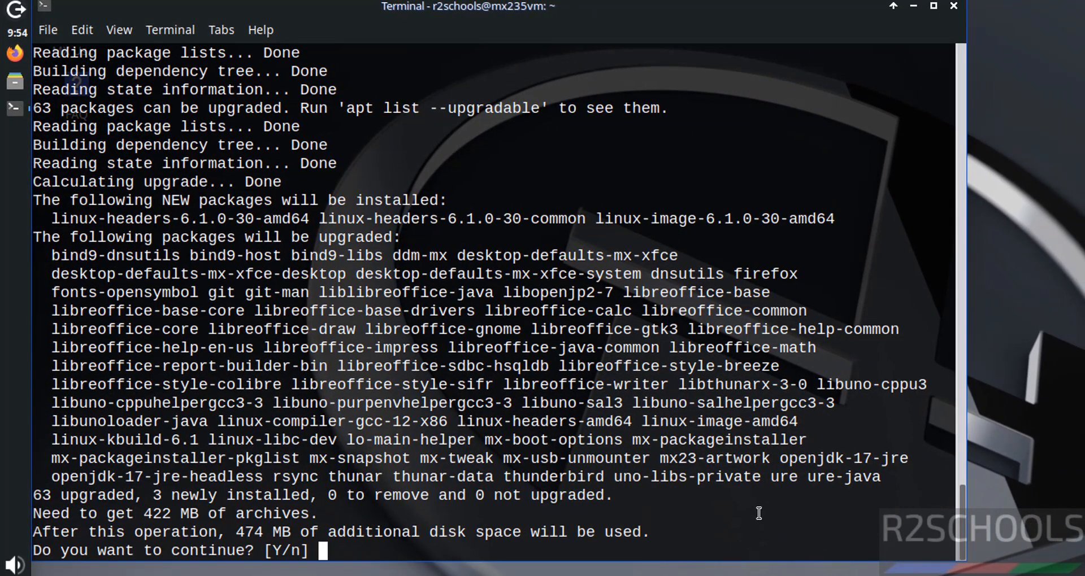
type("y")
key("Return")
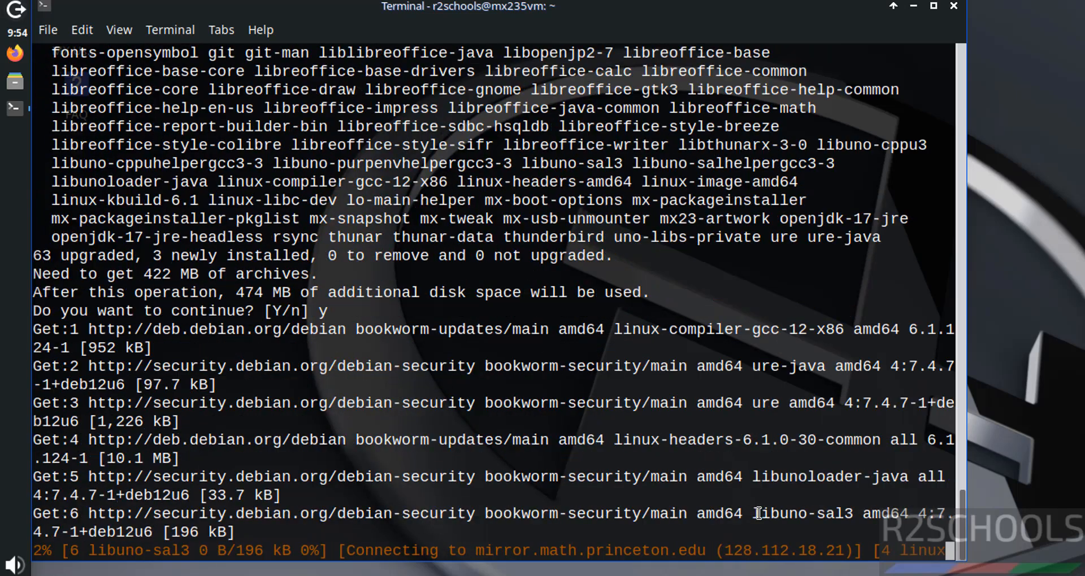